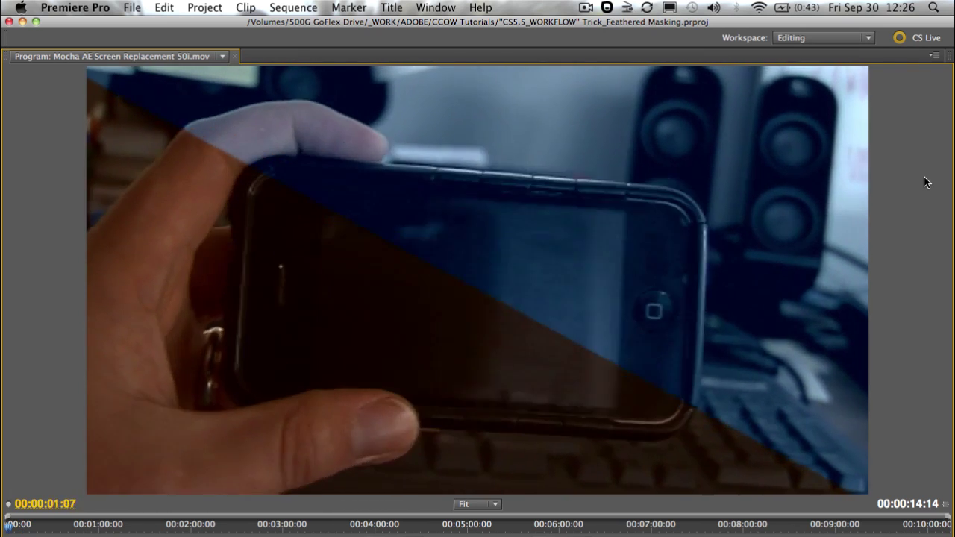
Restore the normal layout, stop playback, and inspect the Track Matte and Video 2 clips' effects
key("grave")
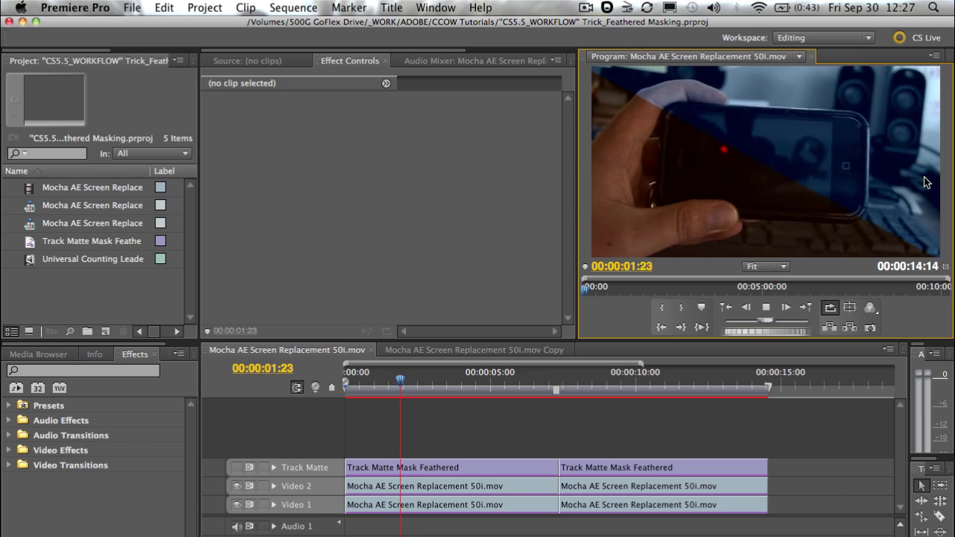
left_click(500, 433)
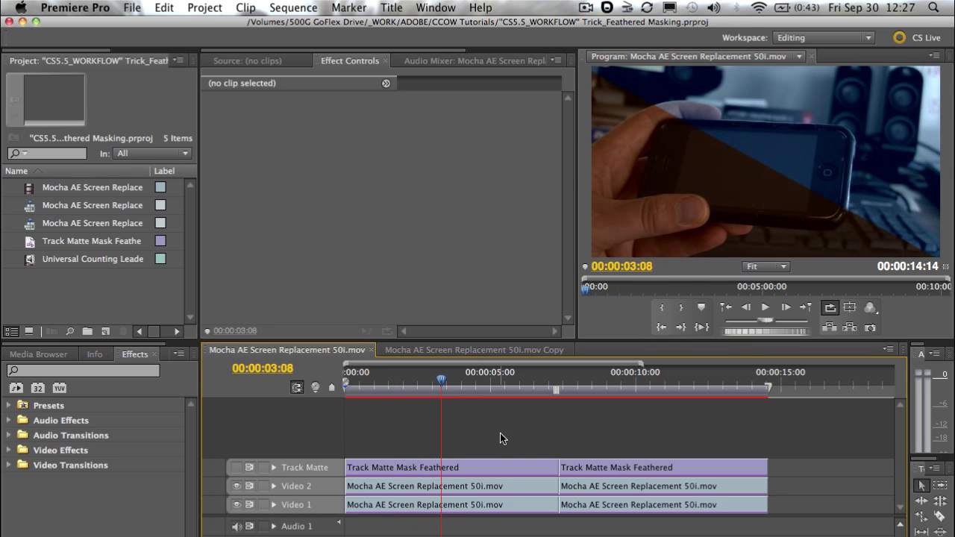
left_click(394, 467)
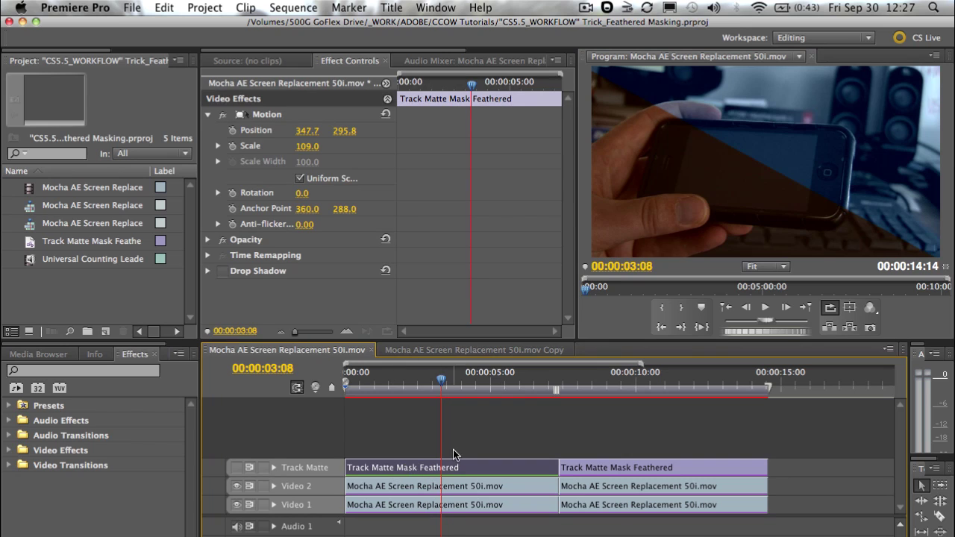
left_click(446, 489)
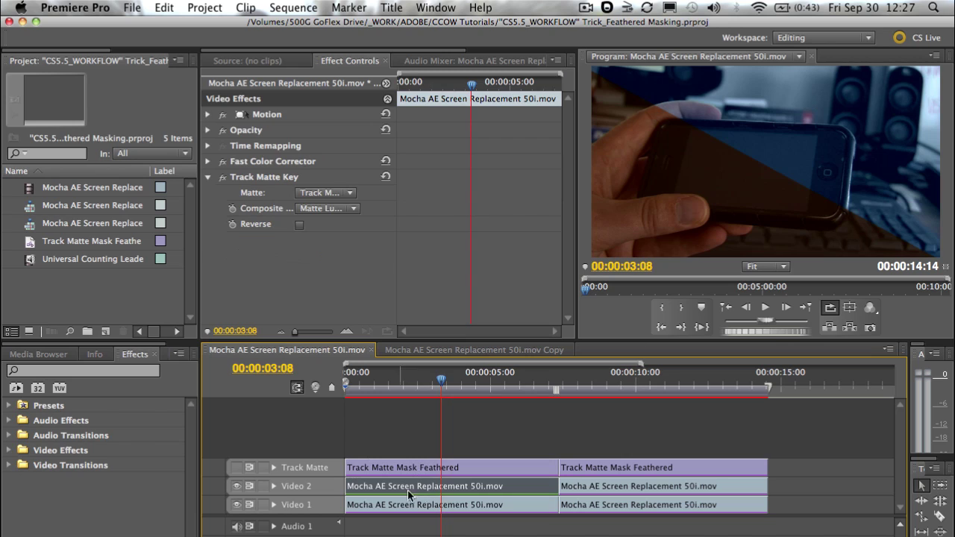
left_click(289, 179)
left_click(419, 440)
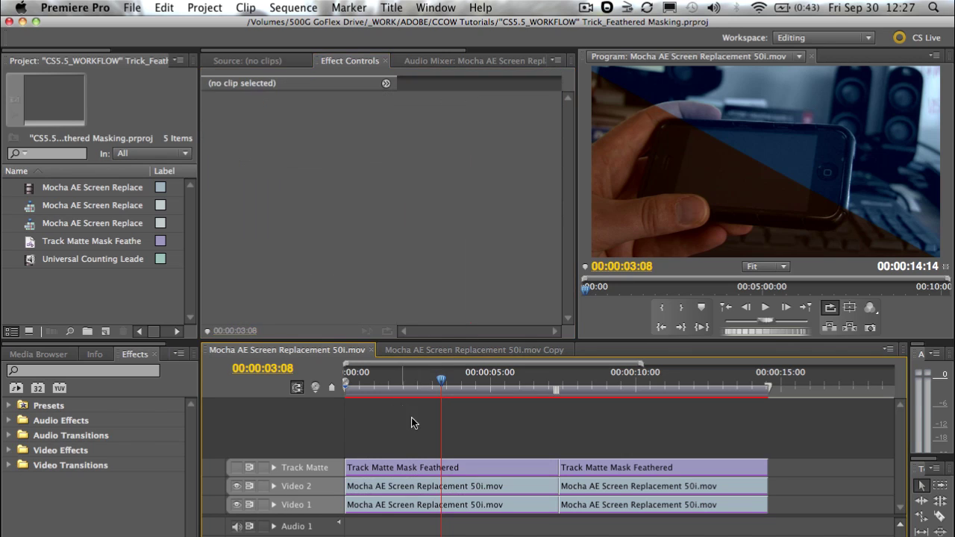
left_click(409, 468)
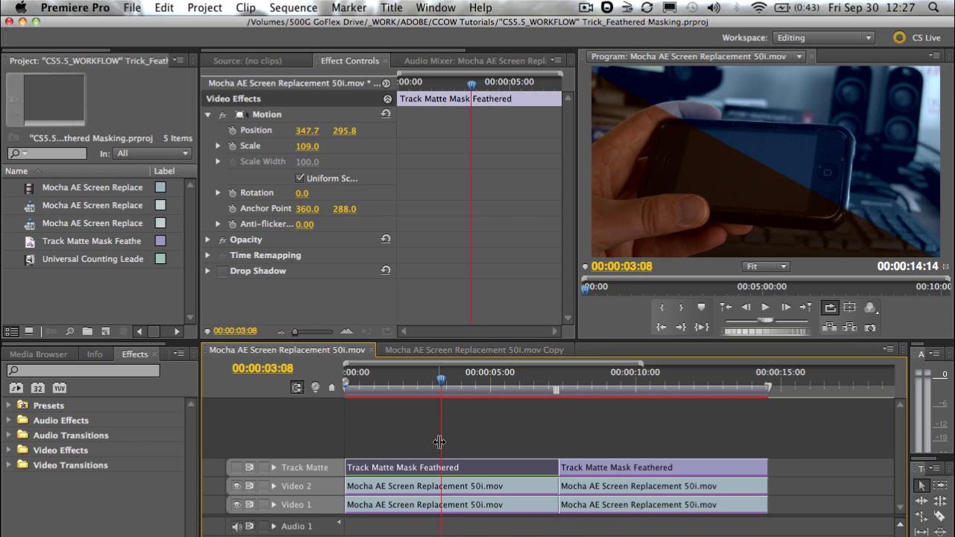
At 00:00:10:10, switch the second matte clip's Drop Shadow off and back on to compare
left_click_drag(489, 388, 646, 389)
left_click(636, 473)
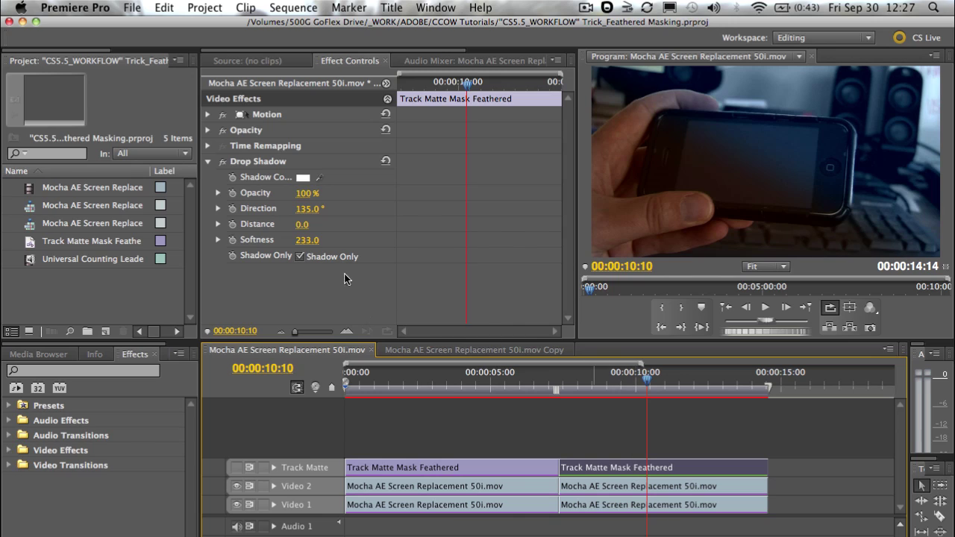
left_click(251, 164)
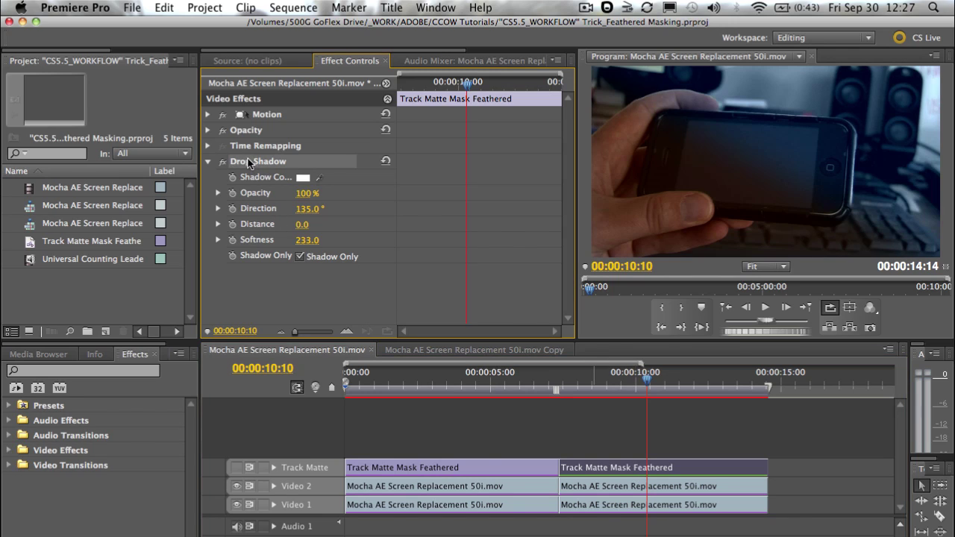
left_click(226, 162)
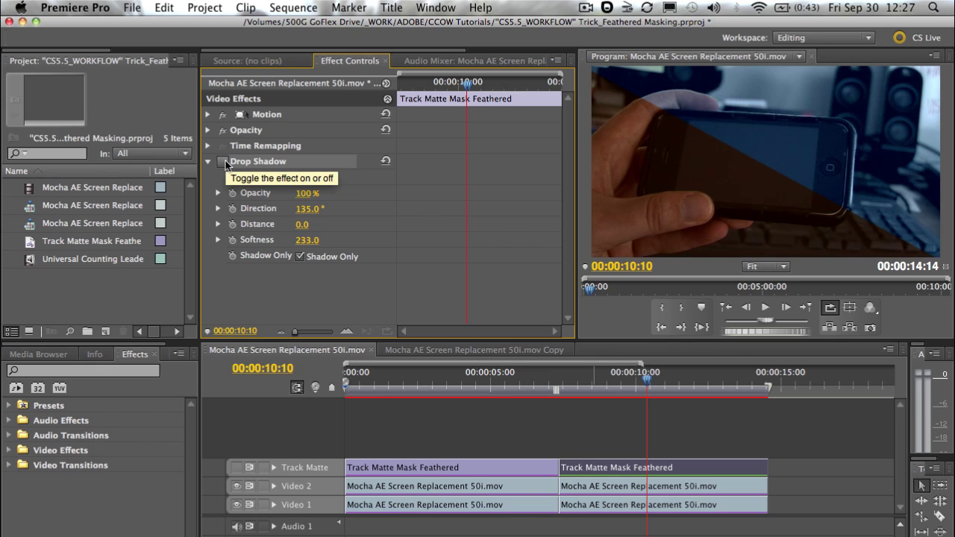
left_click(225, 162)
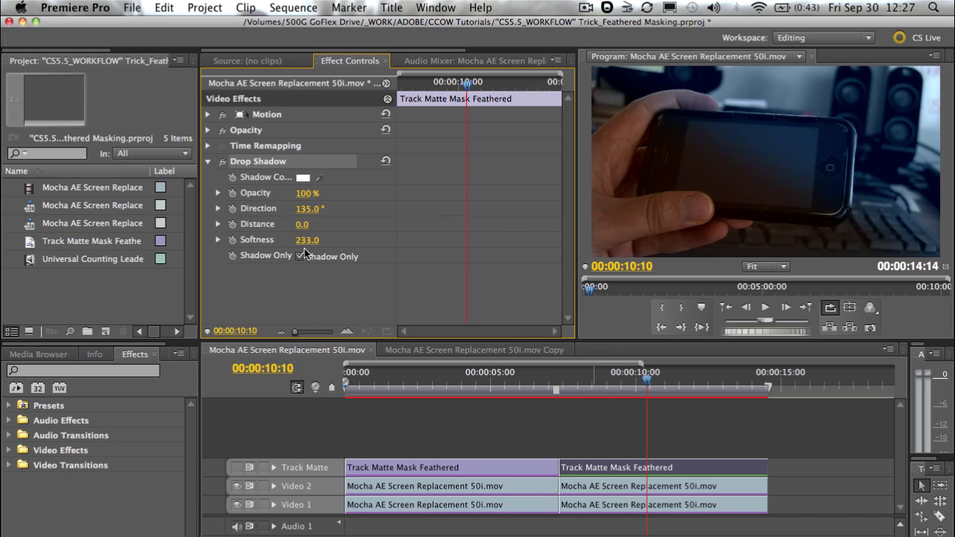
Switch to the Copy sequence and hide, then reshow, Video 2 to compare graded and ungraded clips
left_click(416, 351)
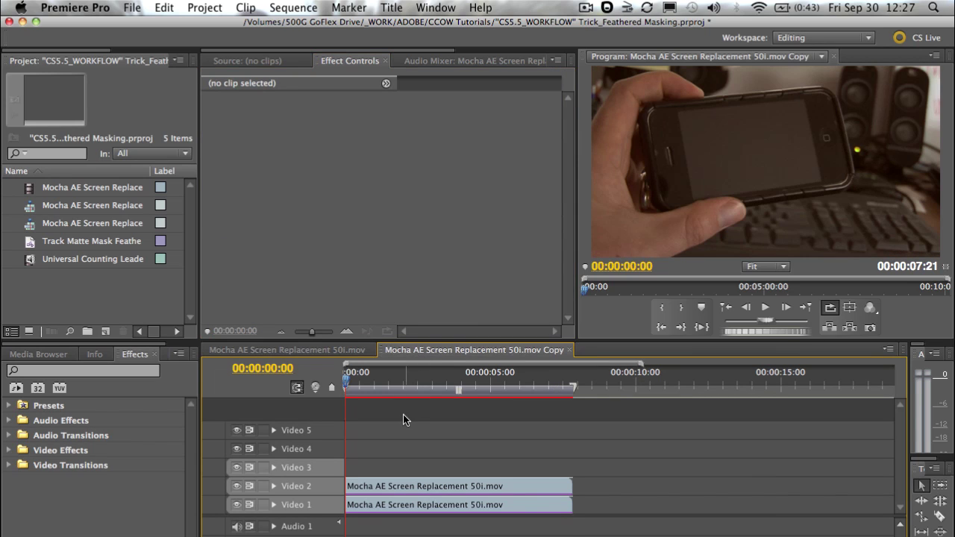
left_click(237, 488)
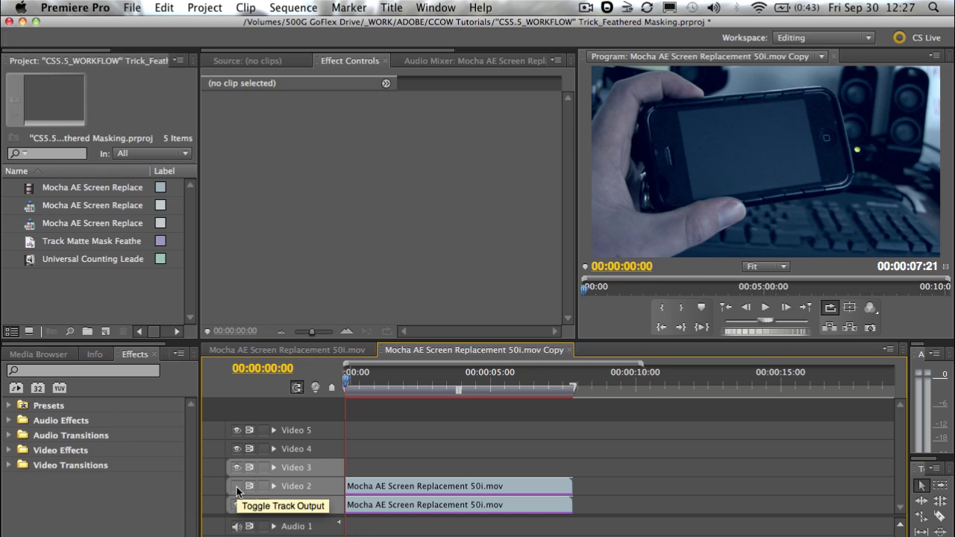
left_click(237, 489)
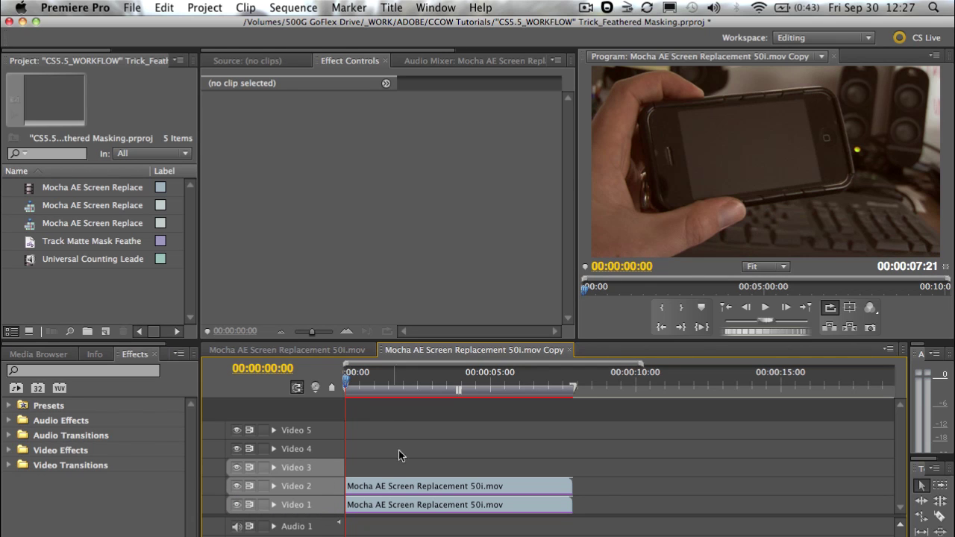
Check the Video 2 clip's effects, preview the opening, and bring up the Project panel's new-item list
left_click(373, 484)
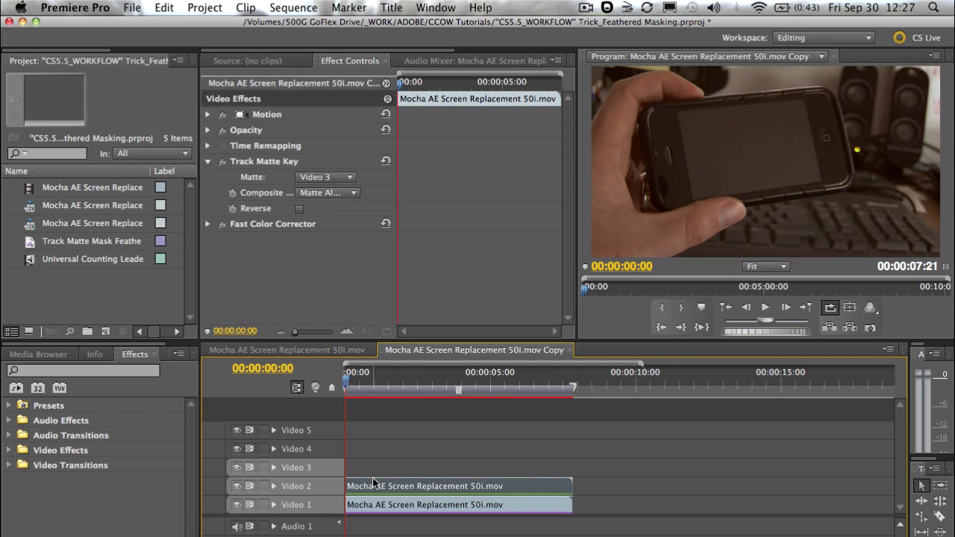
left_click_drag(354, 383, 309, 386)
left_click(358, 410)
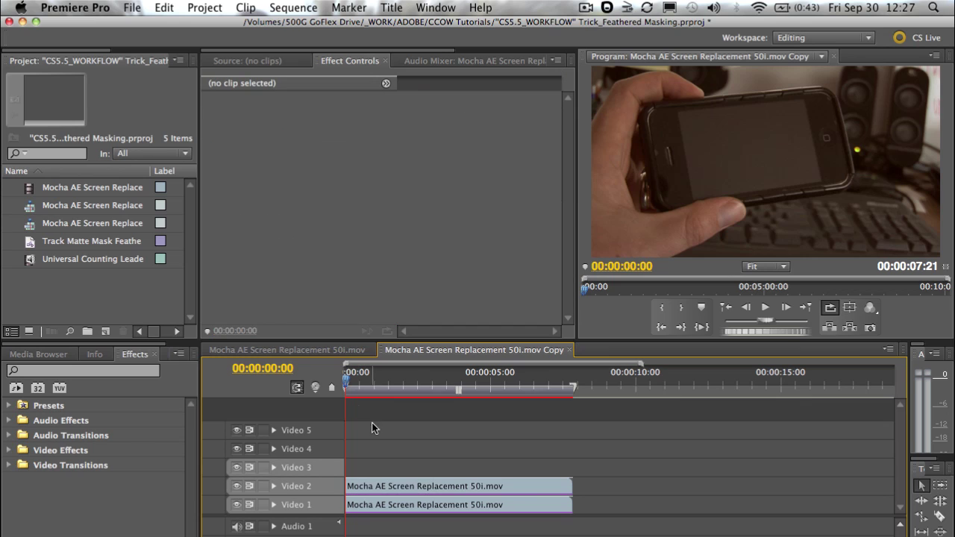
left_click(105, 332)
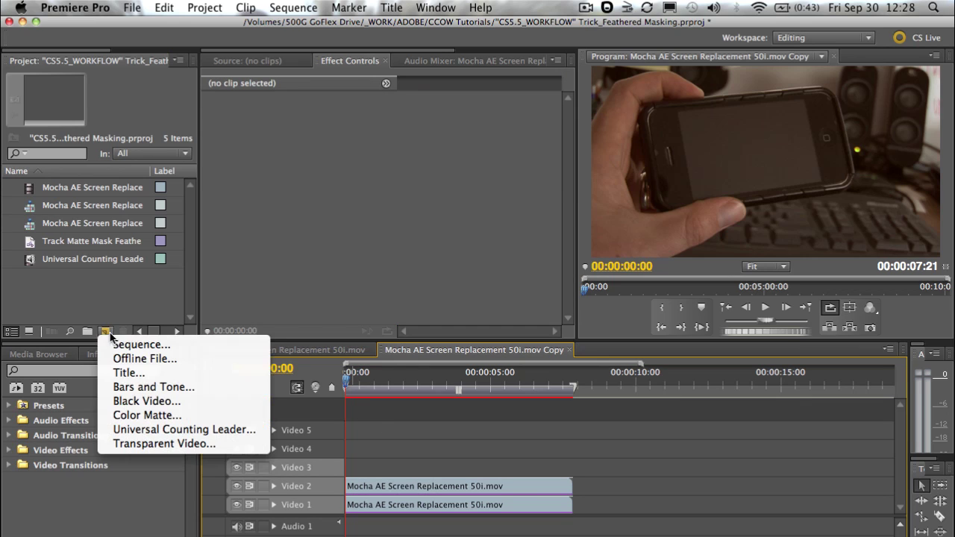
Create a new still title named 'Track Matte Feather' after cancelling a first attempt
left_click(127, 373)
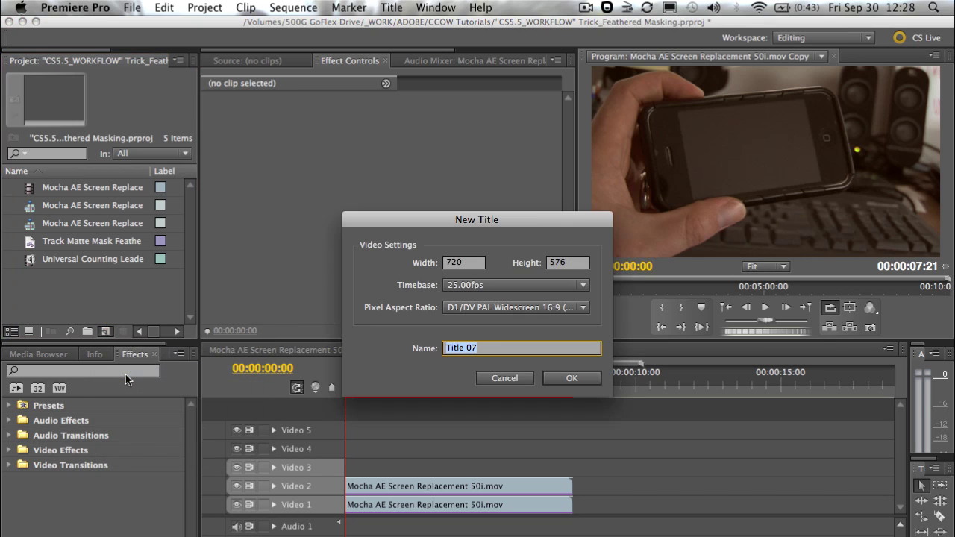
left_click_drag(439, 239, 410, 259)
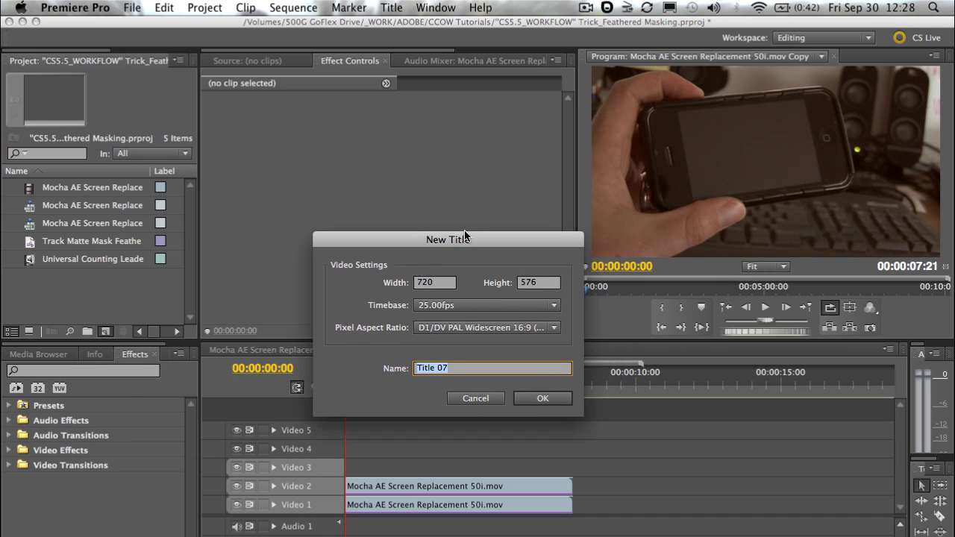
key("Escape")
left_click(391, 8)
mouse_move(399, 27)
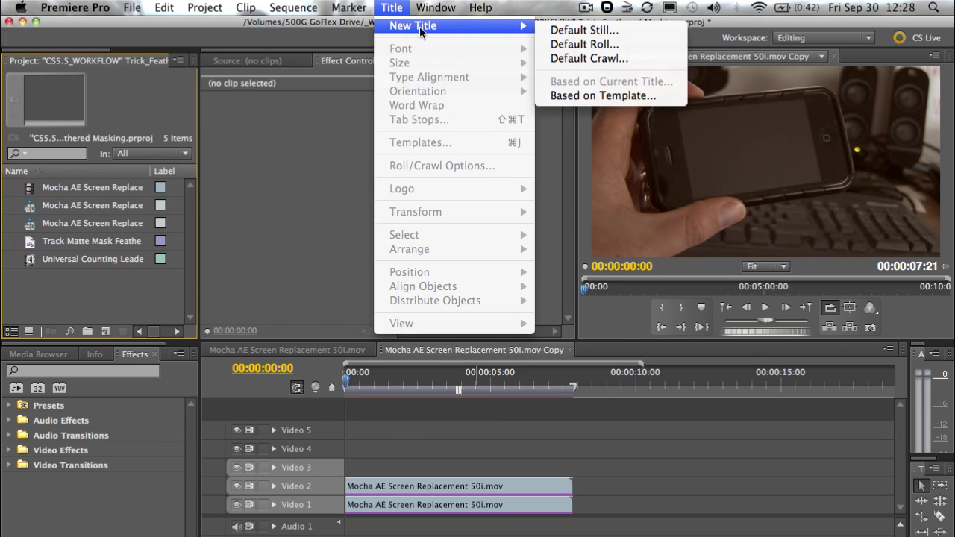
left_click(358, 426)
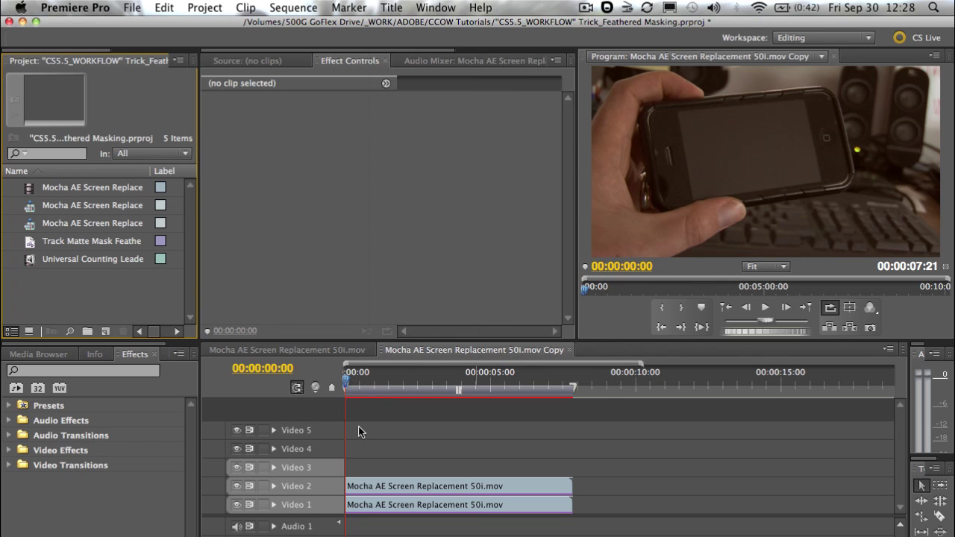
left_click(105, 331)
left_click(131, 371)
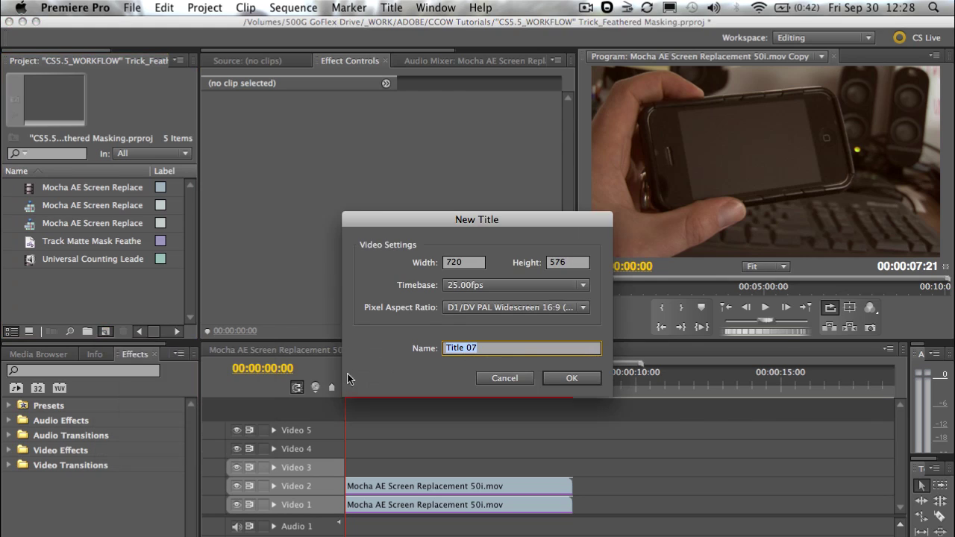
type("Ta")
type("ack Matte Feather")
key("Return")
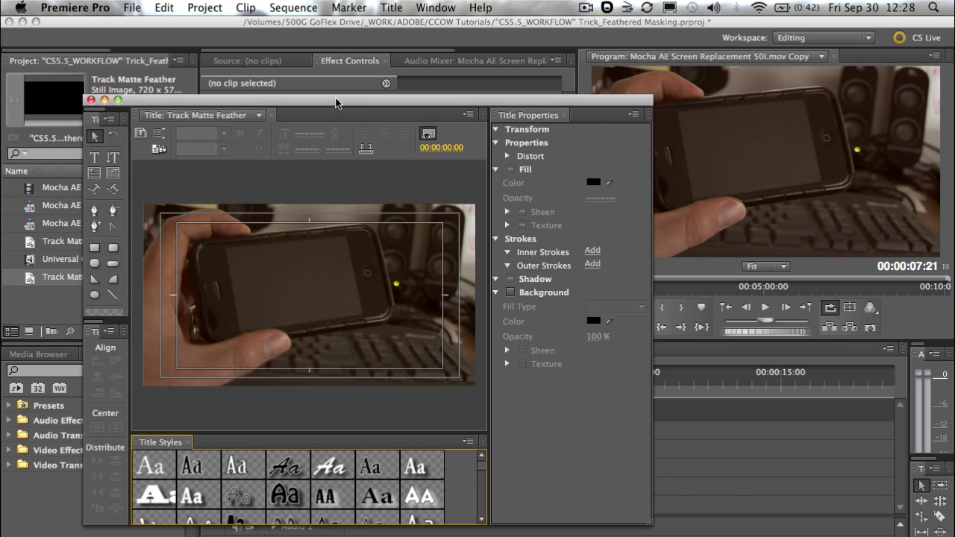
Type 'JB' on the title canvas and set its font to Impact
left_click_drag(335, 103, 292, 82)
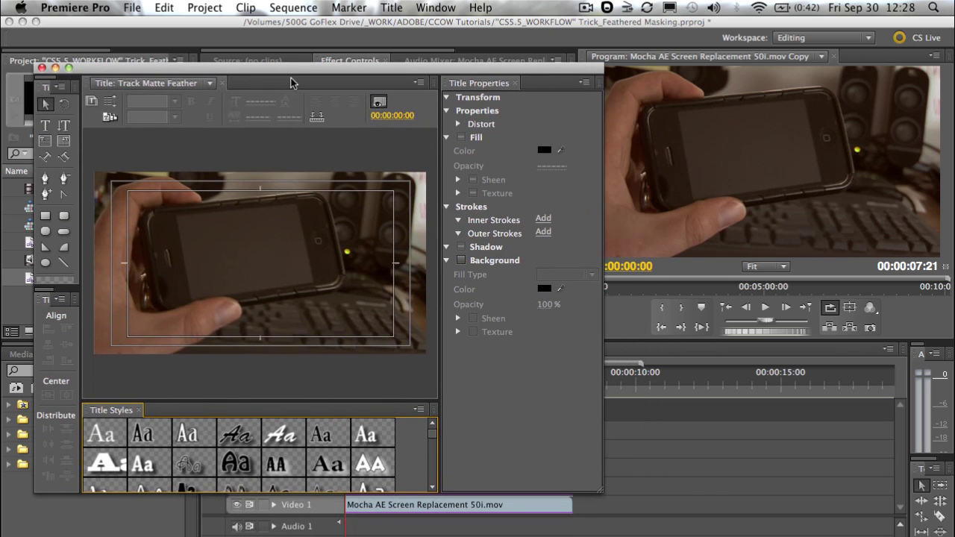
left_click(44, 125)
left_click(145, 254)
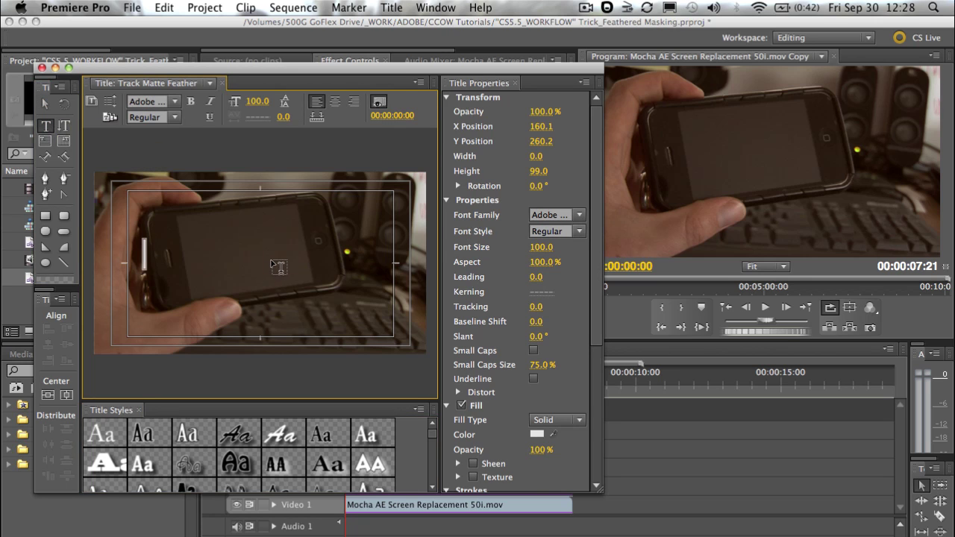
type("JB")
key("ctrl+a")
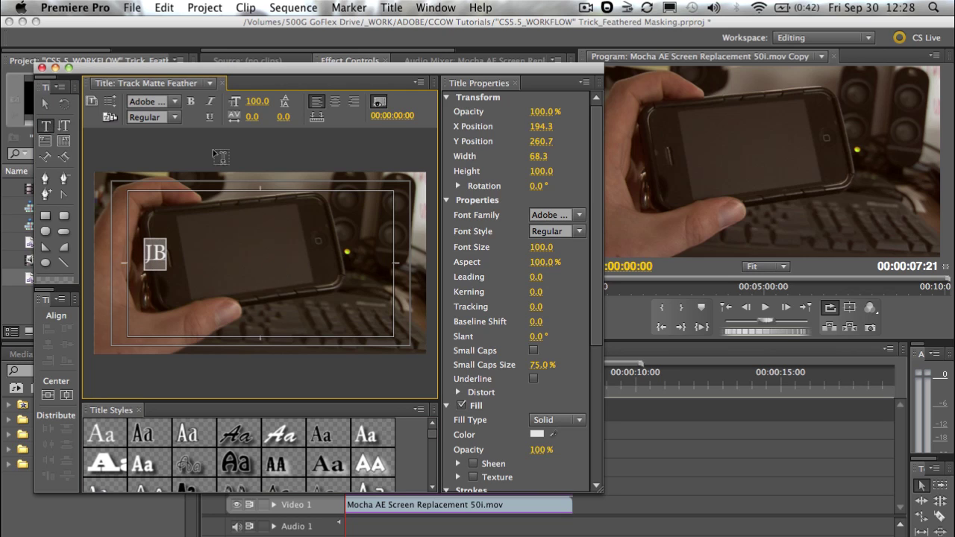
left_click(150, 102)
type("Impact")
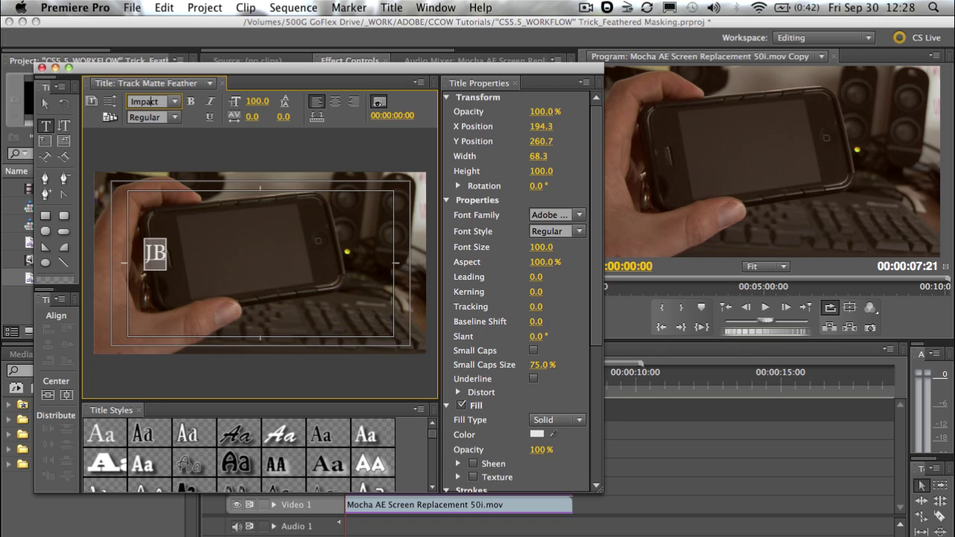
key("Return")
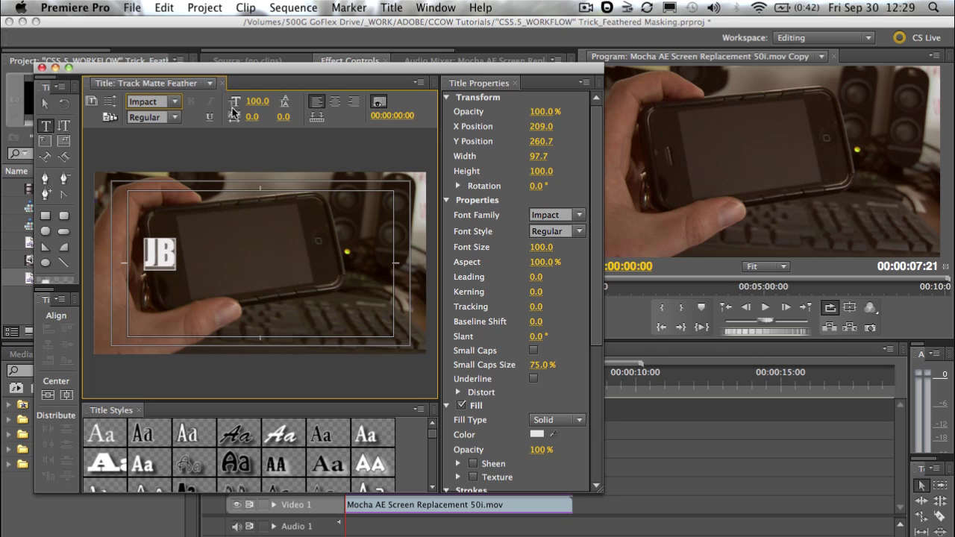
Enlarge JB to size 216 and give it a pure white fill
left_click_drag(258, 102, 302, 101)
left_click(170, 269)
double_click(167, 275)
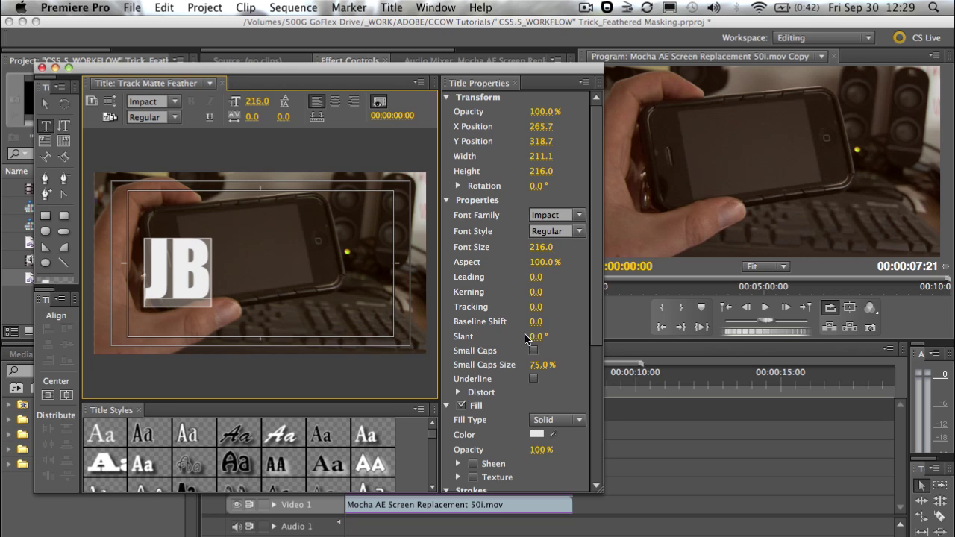
left_click(538, 433)
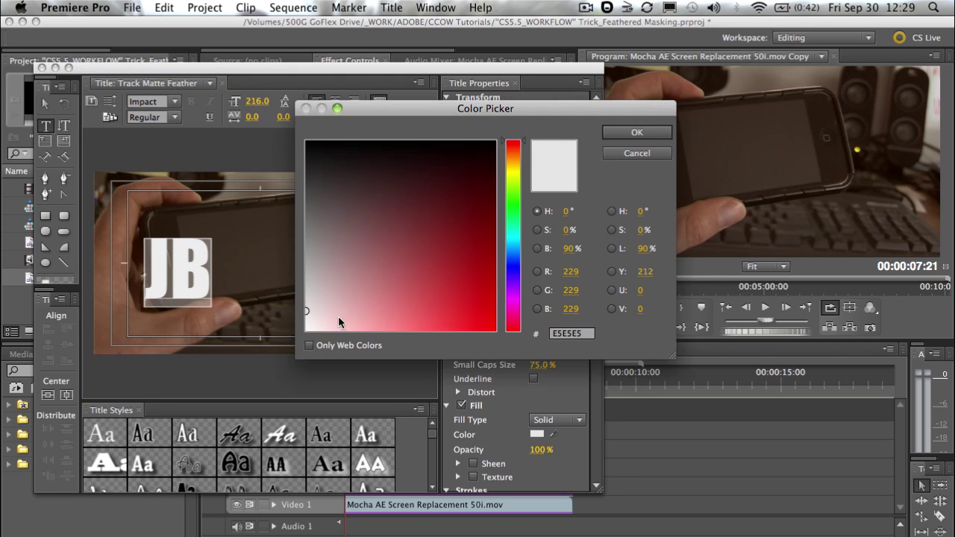
left_click_drag(324, 317, 285, 365)
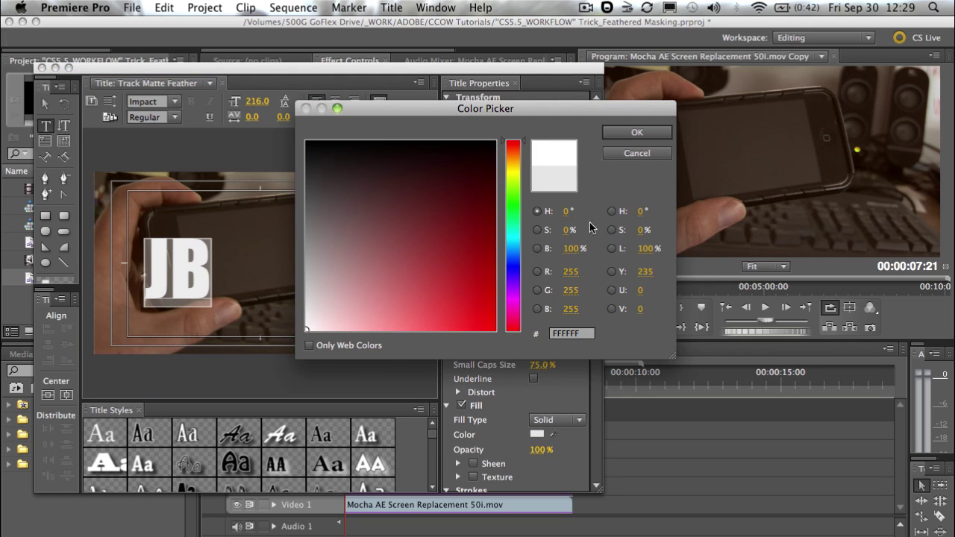
left_click(617, 133)
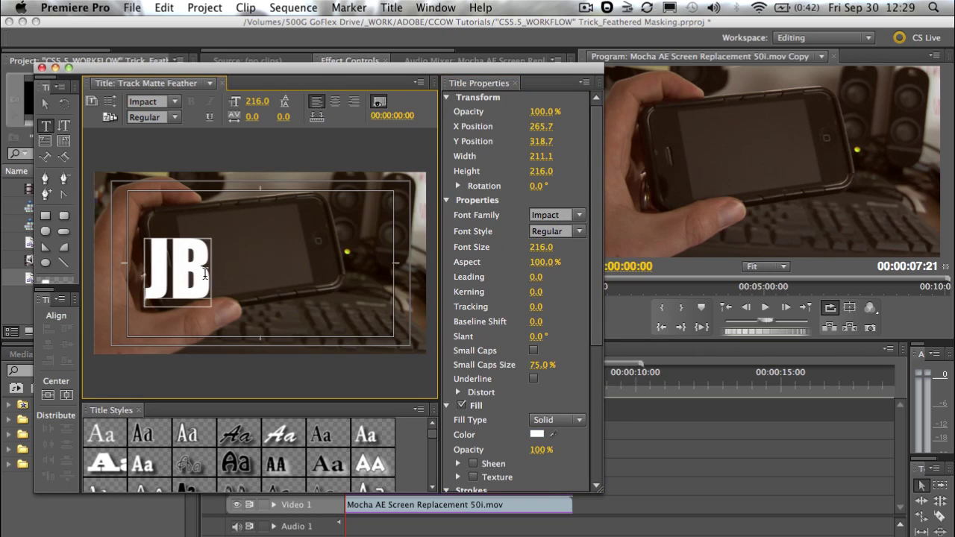
Move JB to the upper left and draw a closed Pen path beside it, set to Filled Bezier
key("Escape")
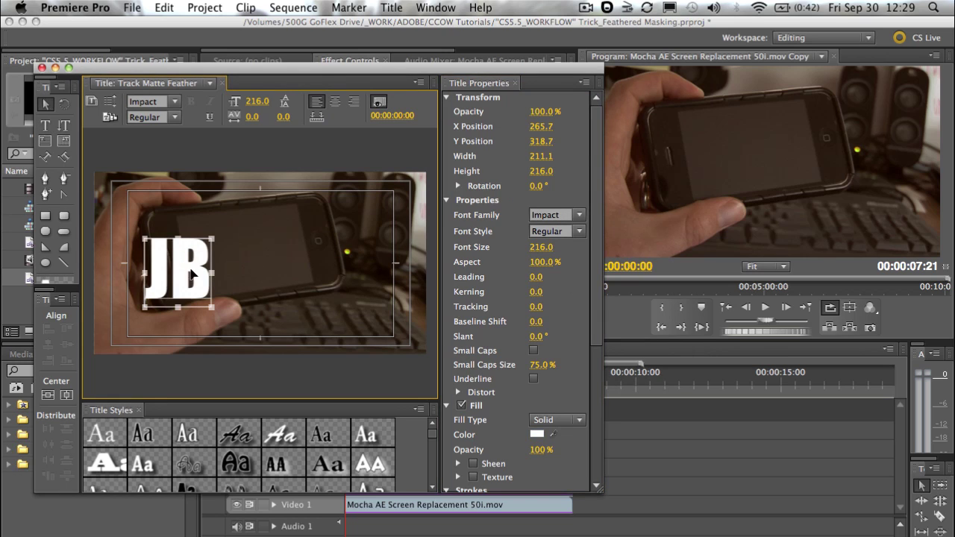
left_click_drag(178, 270, 146, 221)
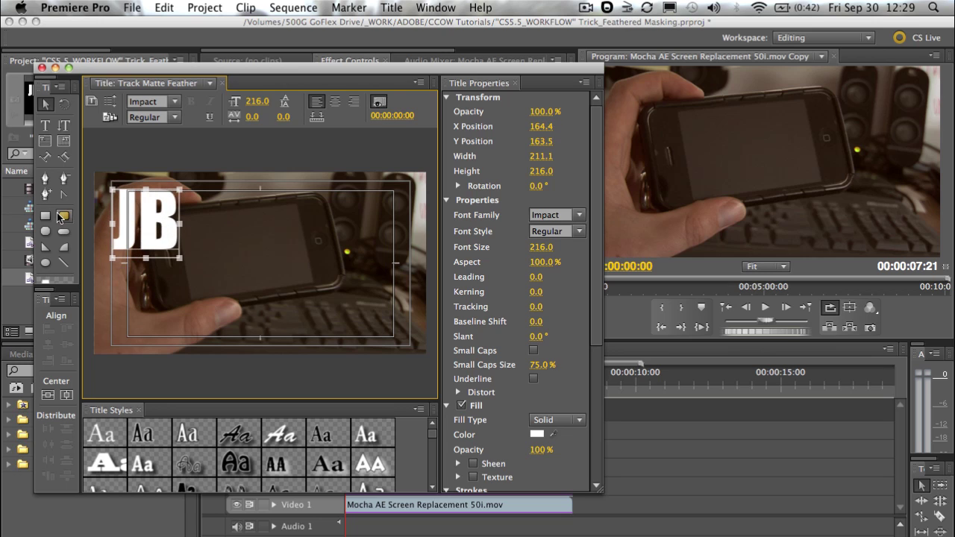
left_click(44, 179)
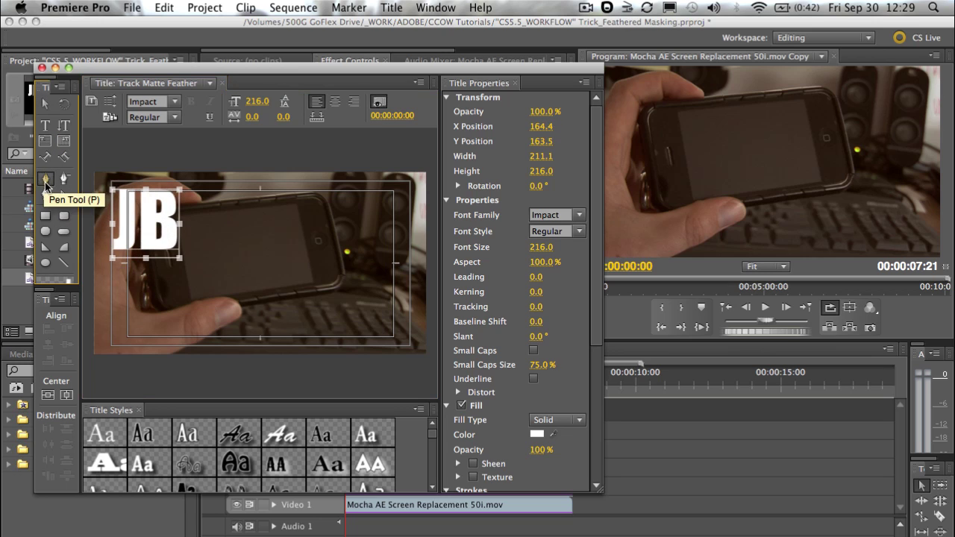
left_click(261, 202)
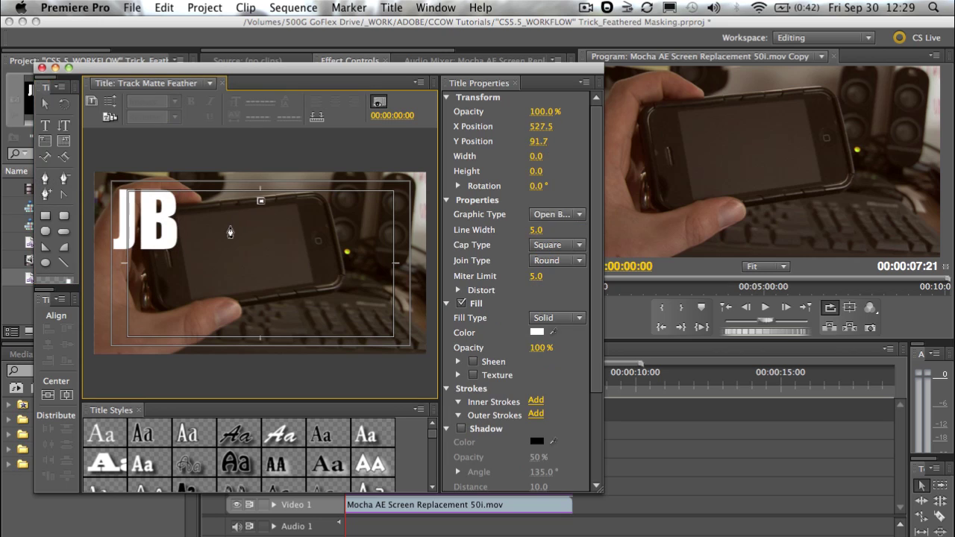
left_click(230, 226)
left_click_drag(264, 262, 262, 275)
left_click(246, 290)
left_click_drag(288, 318, 301, 321)
left_click_drag(345, 275, 350, 291)
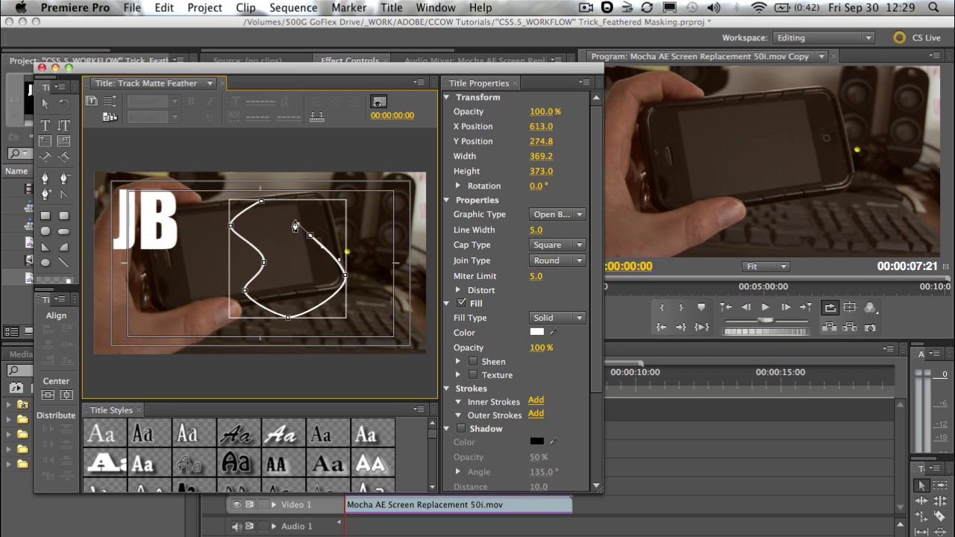
left_click(262, 202)
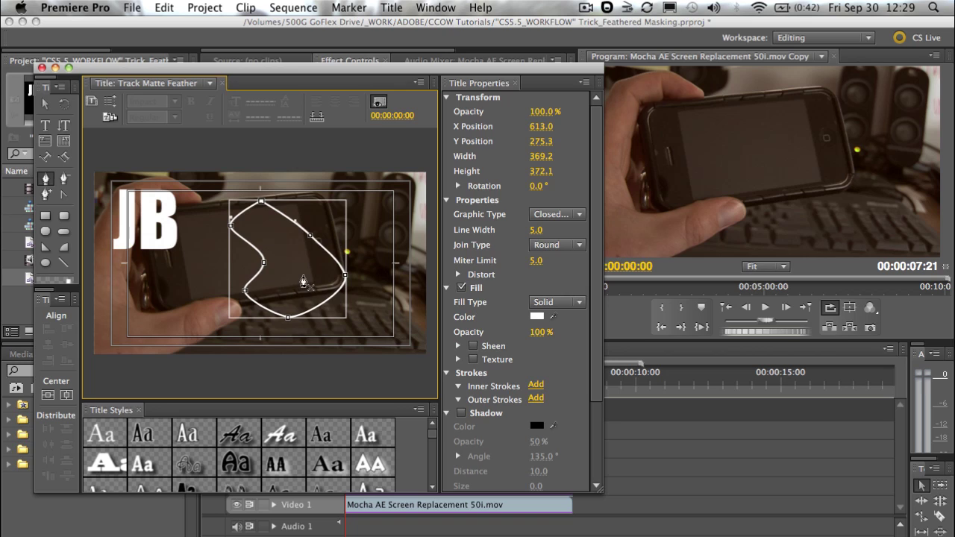
left_click(540, 214)
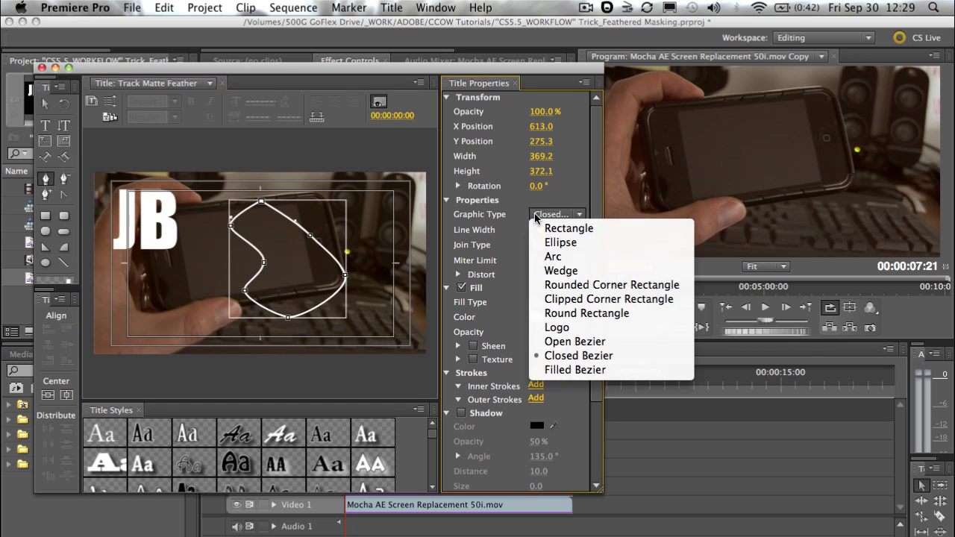
left_click(589, 368)
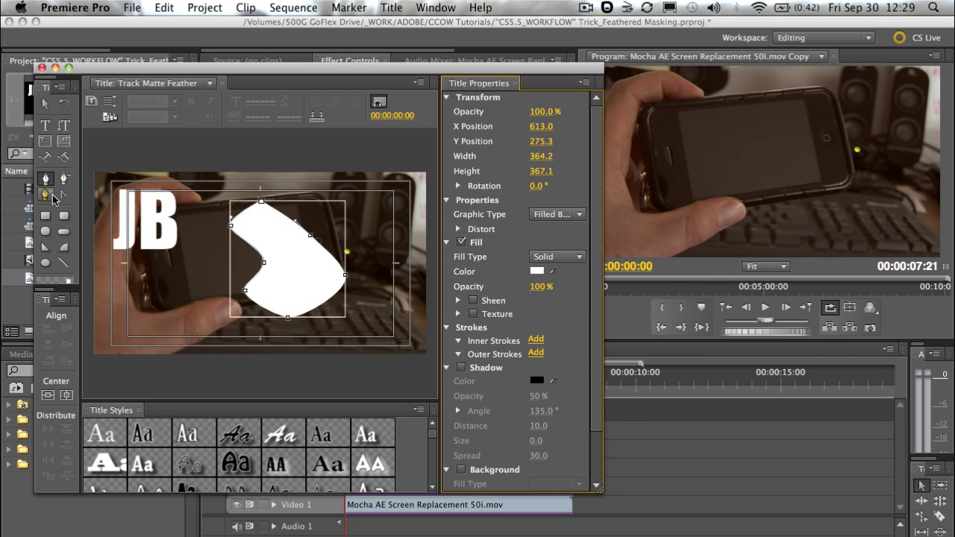
Draw a white rectangle at lower left and a wedge near top right, rotated about 190°
left_click(46, 215)
mouse_move(124, 285)
left_mouse_down()
mouse_move(183, 325)
mouse_move(266, 345)
mouse_move(265, 353)
left_mouse_up()
left_click(64, 215)
left_click(46, 247)
left_click_drag(417, 162, 353, 229)
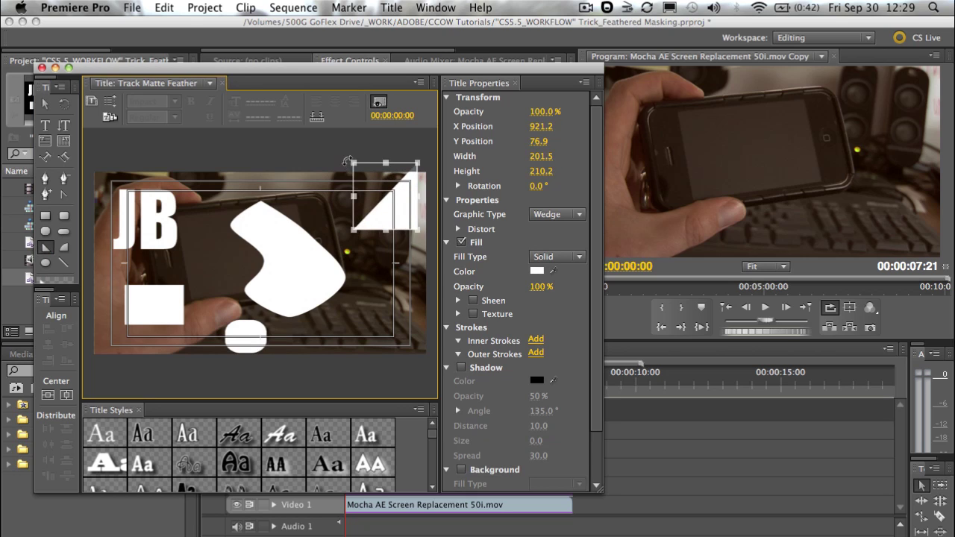
left_click_drag(347, 160, 337, 223)
Add a rounded rectangle on the right and a white arc near centre, then close the Titler
left_click(64, 231)
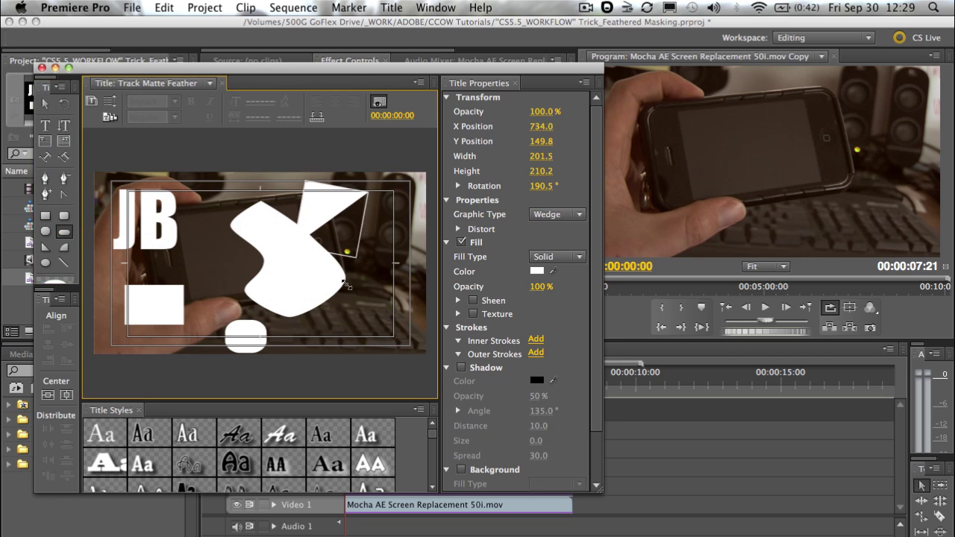
left_click_drag(369, 291, 403, 314)
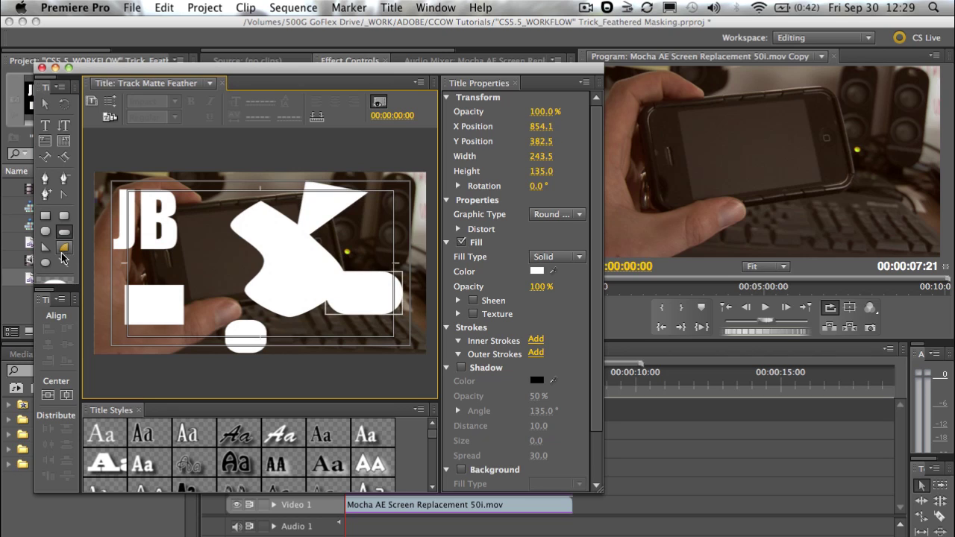
left_click(63, 247)
left_click_drag(205, 227, 242, 270)
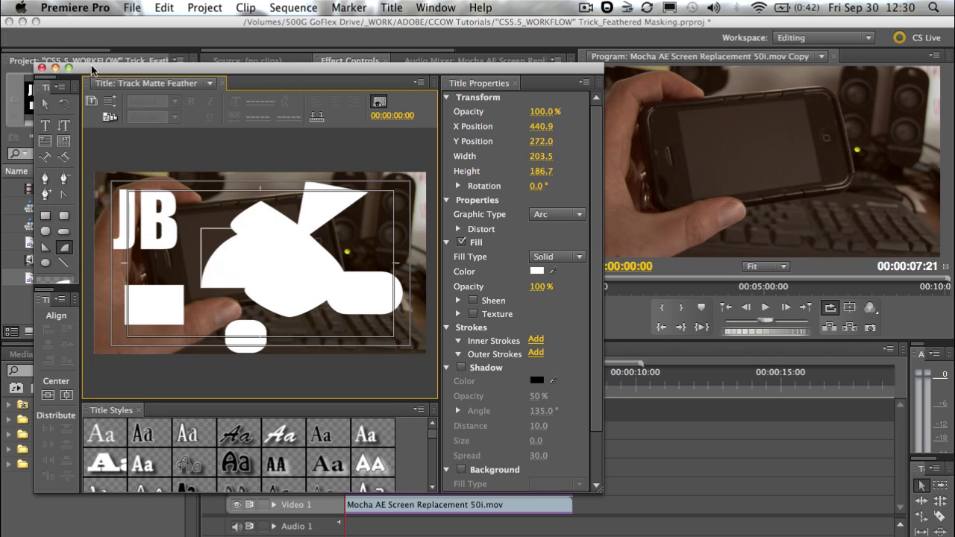
left_click_drag(94, 71, 93, 71)
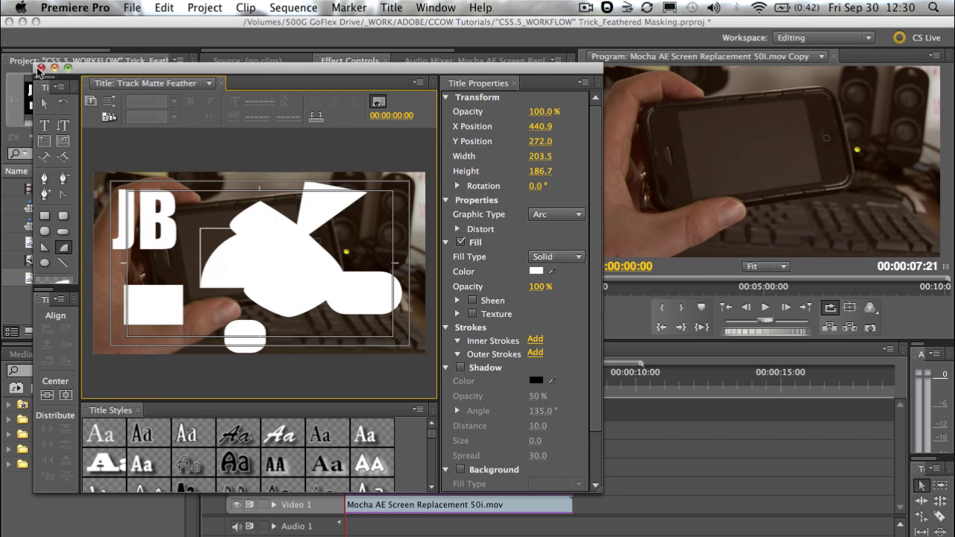
left_click(40, 68)
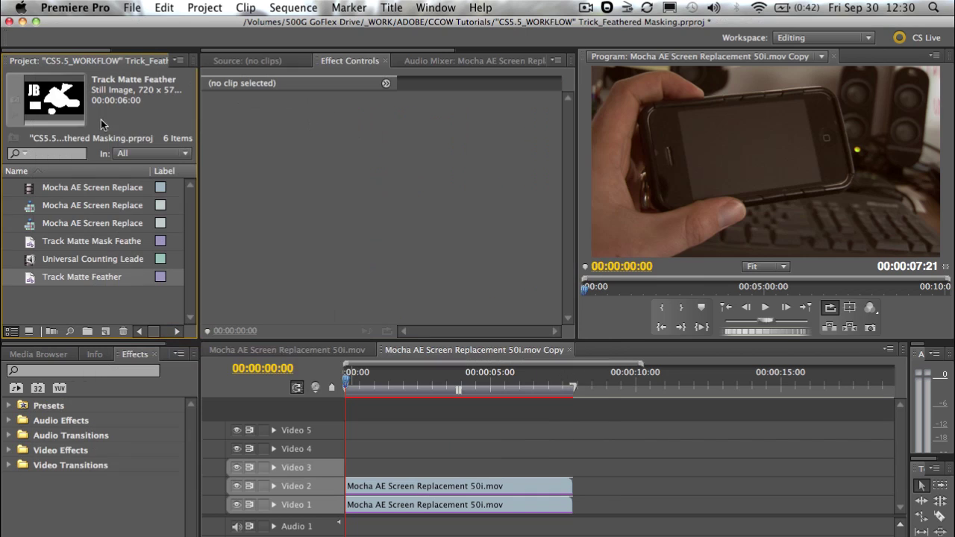
Place the Track Matte Feather title on Video 3, extend it, and apply Track Matte Key to Video 2
left_click_drag(54, 282, 350, 467)
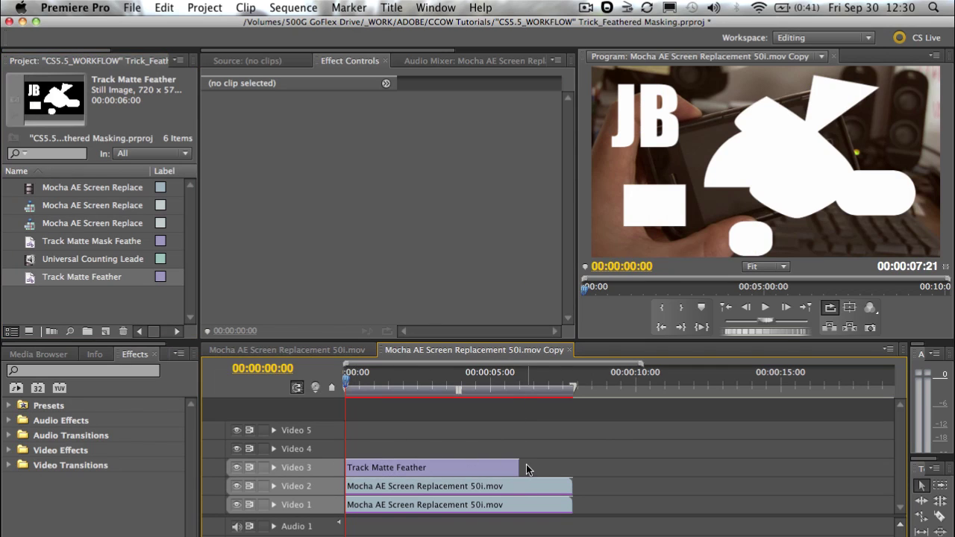
left_click_drag(526, 468, 570, 470)
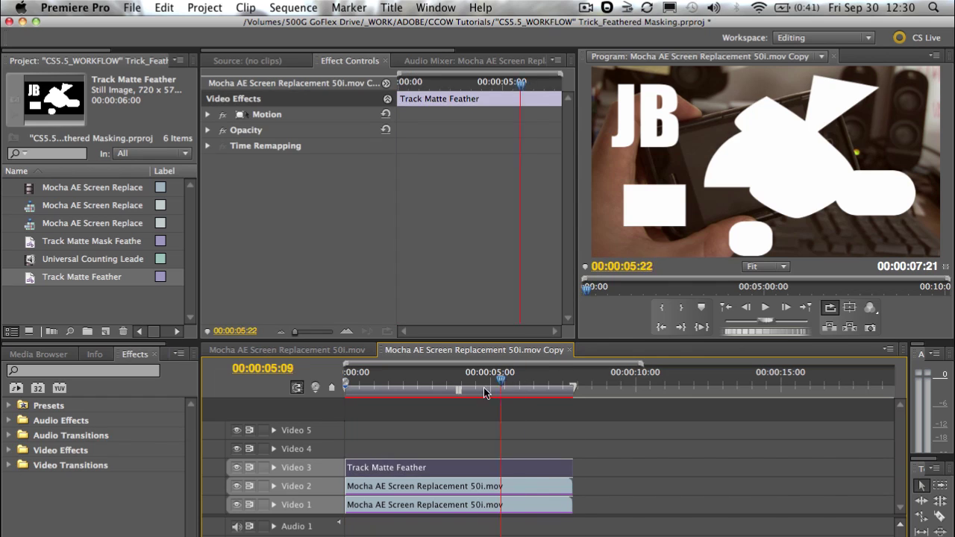
left_click(366, 486)
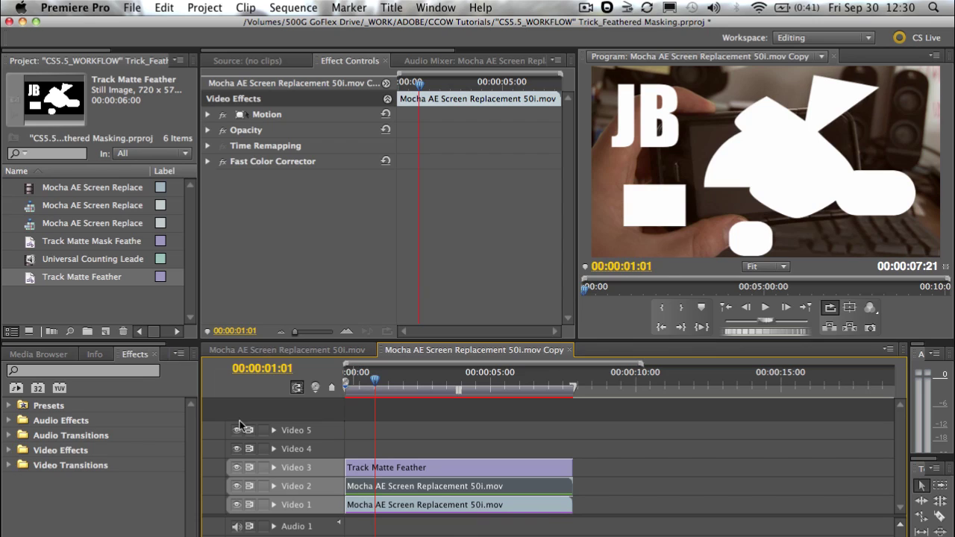
left_click(128, 373)
type("track")
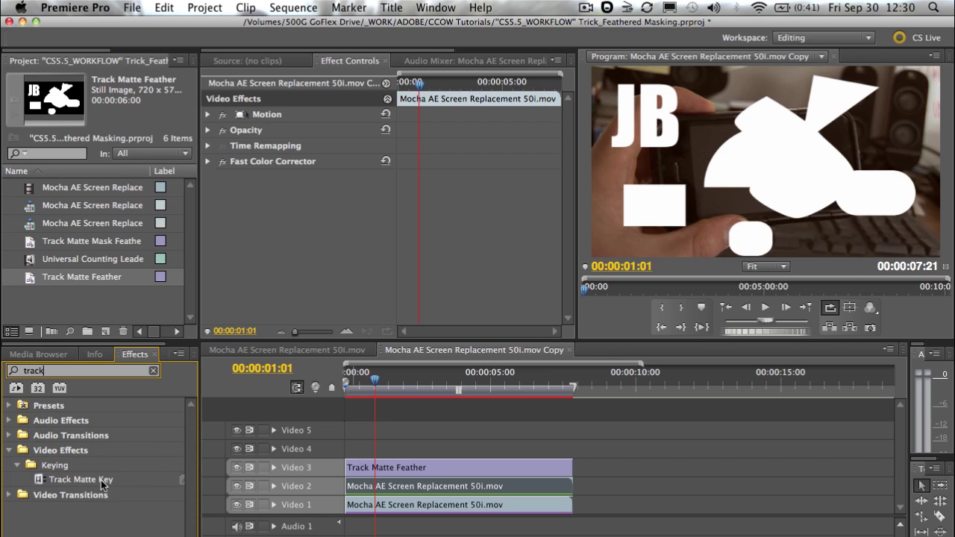
left_click_drag(103, 481, 387, 487)
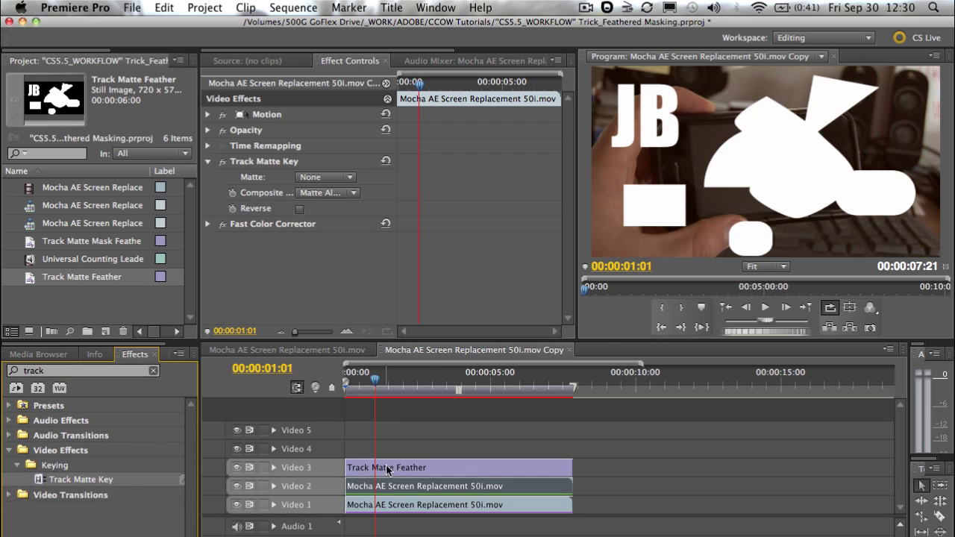
left_click(276, 163)
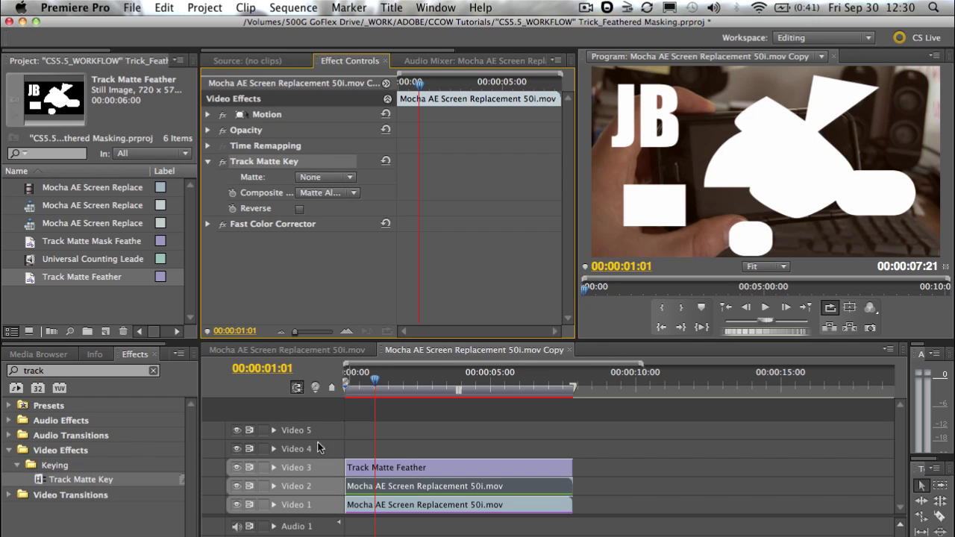
Rename the Video 3 track to 'TM Feather' and reselect the Video 2 clip
left_click(322, 470)
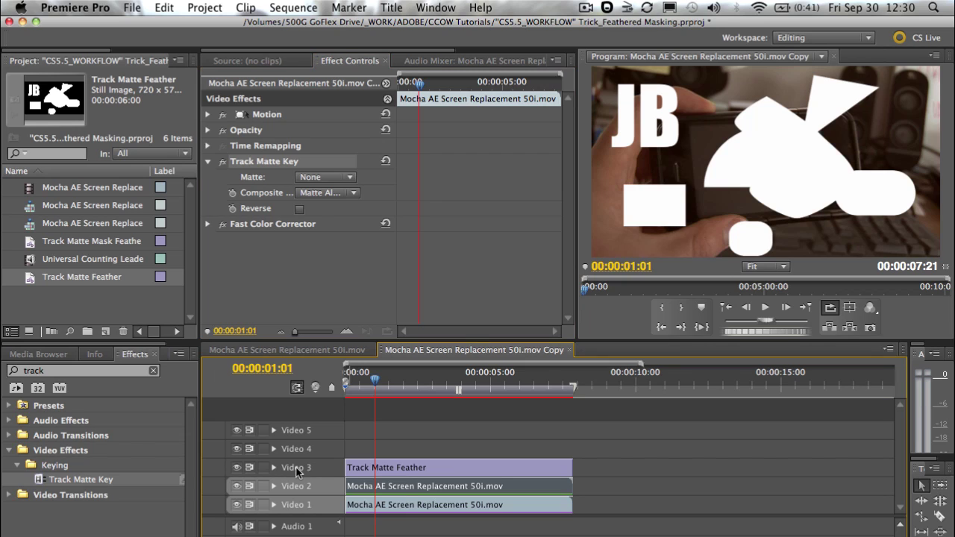
right_click(296, 470)
left_click(323, 482)
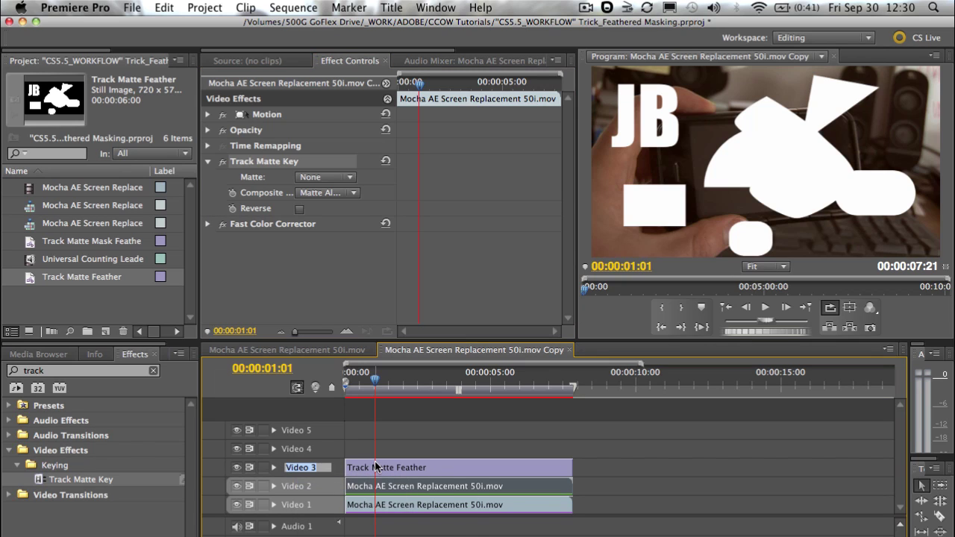
type("TM")
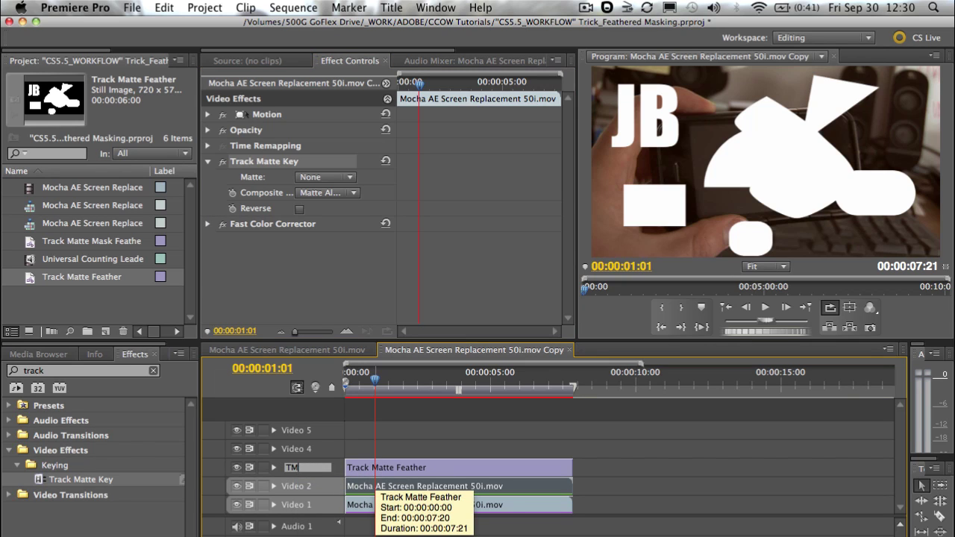
type(" Feather")
key("Return")
left_click(379, 487)
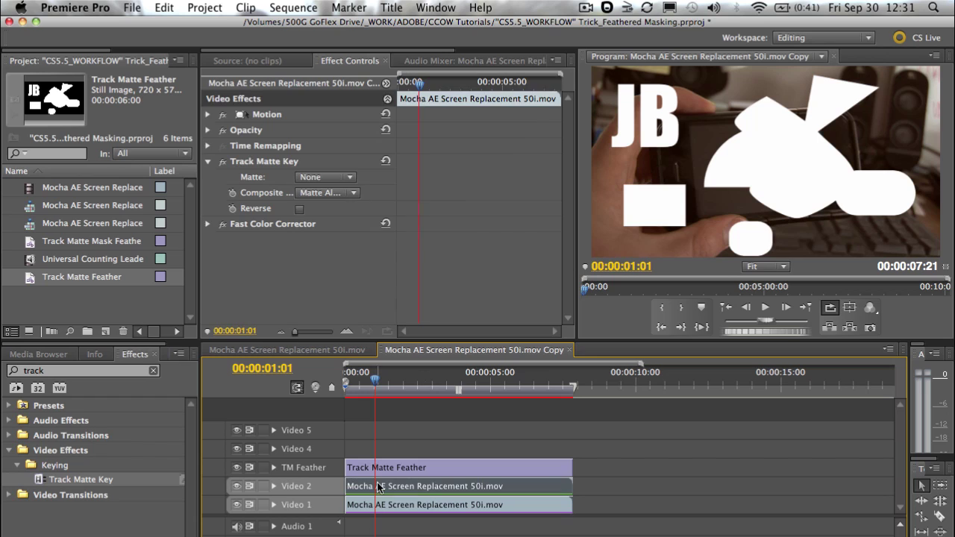
Set Track Matte Key's Matte to TM Feather and Composite to Matte Alpha, after trying Matte Luma
left_click(340, 179)
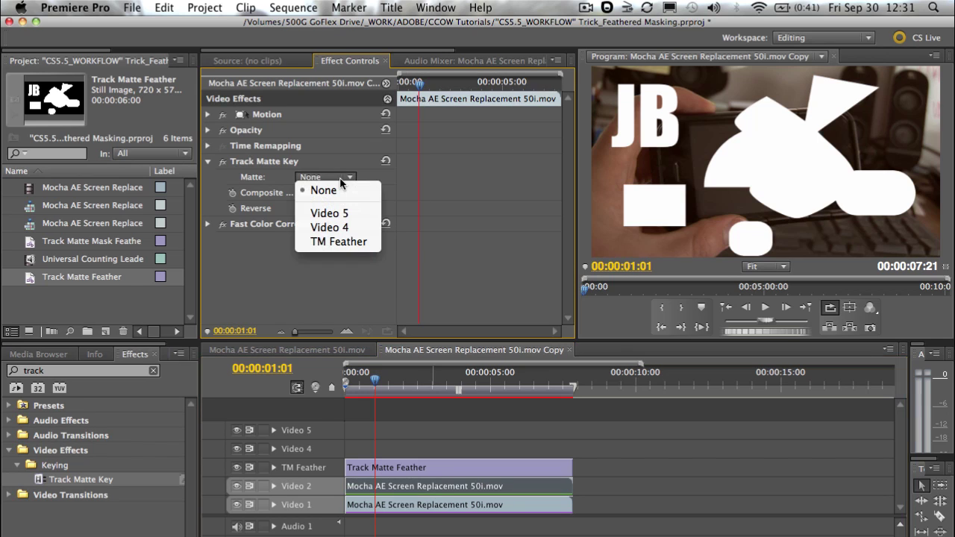
left_click(347, 242)
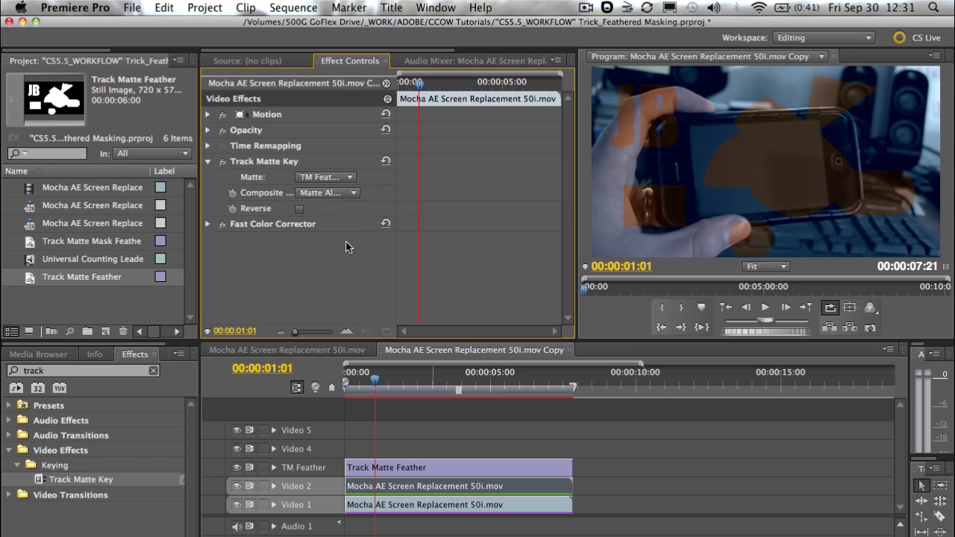
left_click(353, 194)
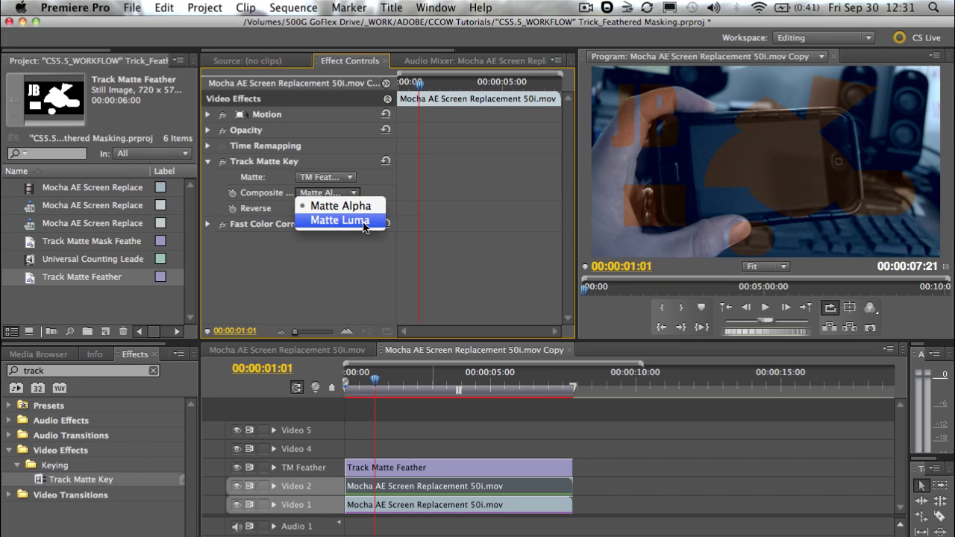
left_click(365, 223)
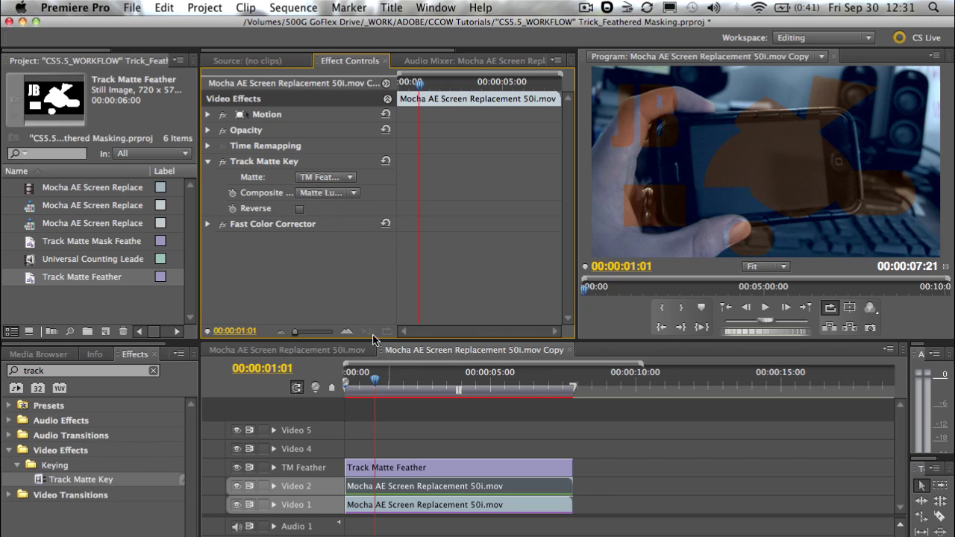
left_click(335, 194)
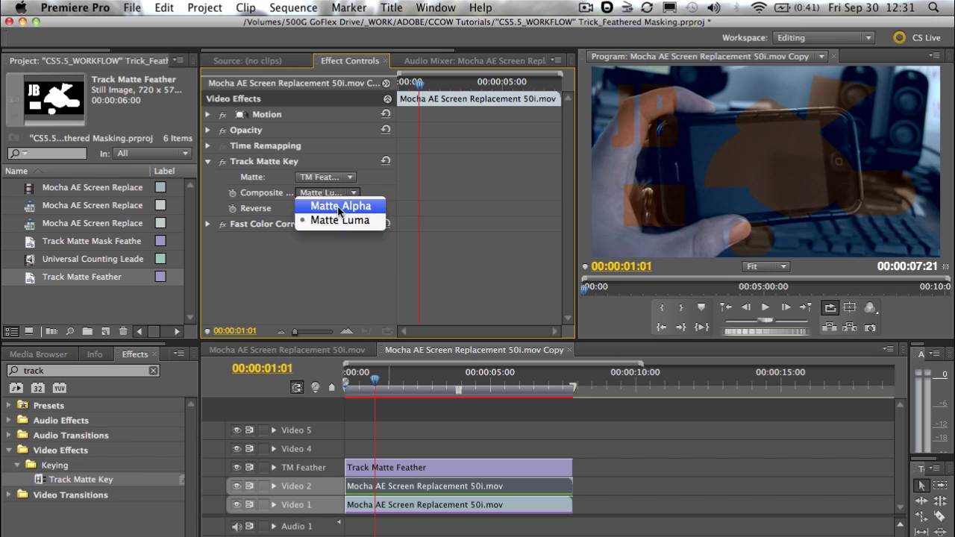
left_click(340, 205)
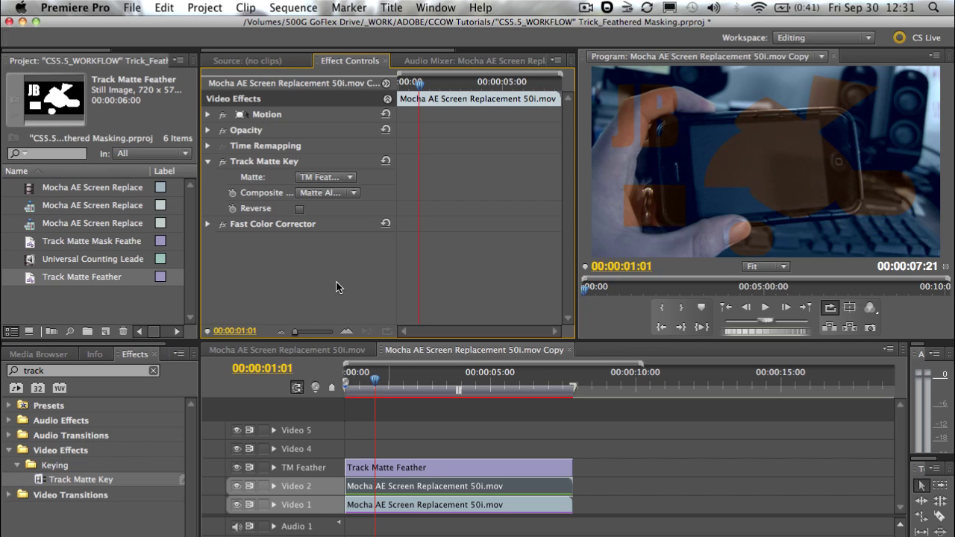
Go to 00:00:00:16 and open the Track Matte Feather title in the Titler
left_click(363, 377)
left_click(365, 470)
double_click(366, 470)
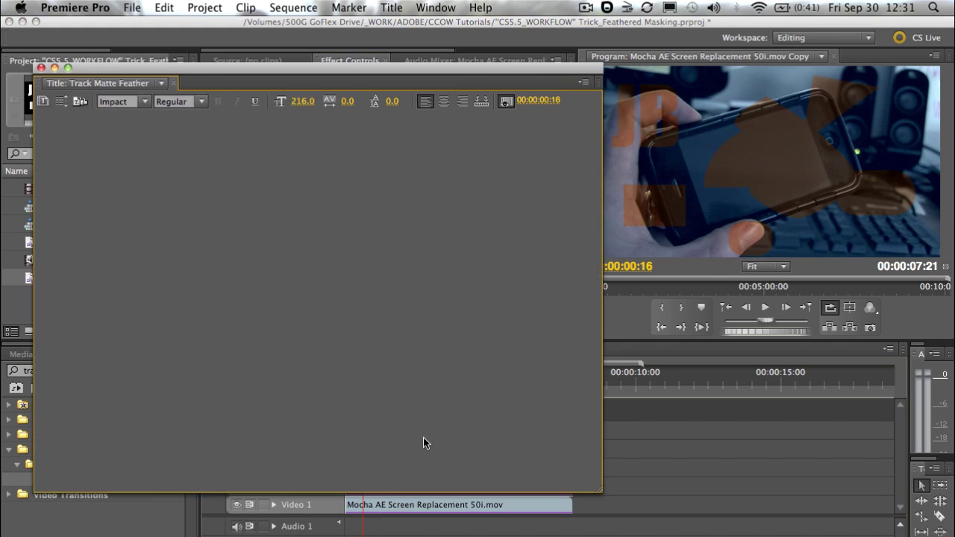
left_click_drag(296, 77, 263, 138)
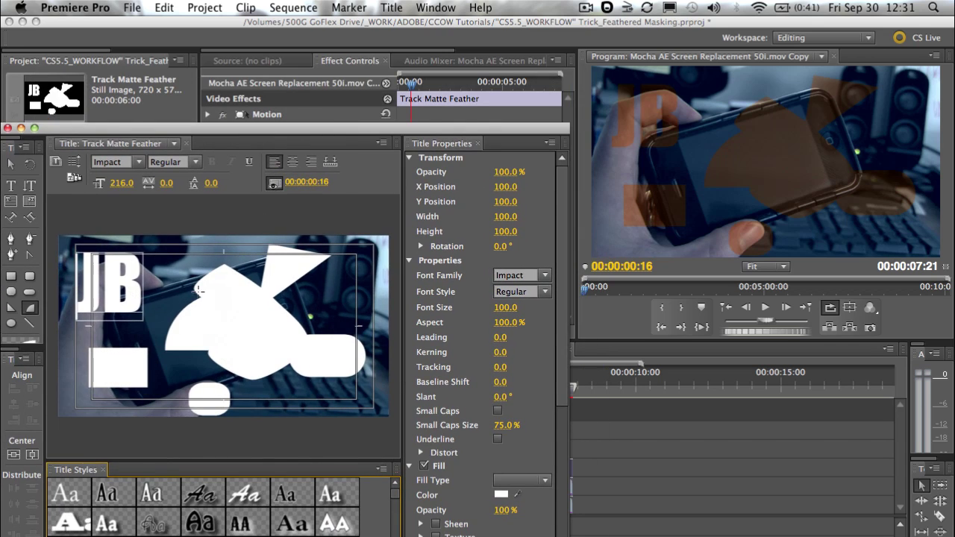
left_click(105, 294)
double_click(104, 294)
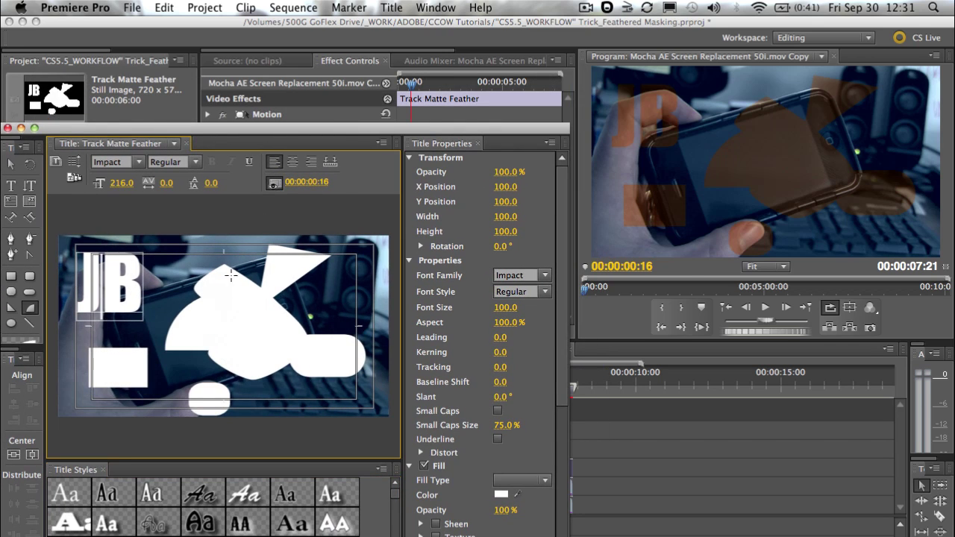
key("Escape")
Fill the small lower-left rectangle with dark grey 353535 and close the Titler
left_click(112, 372)
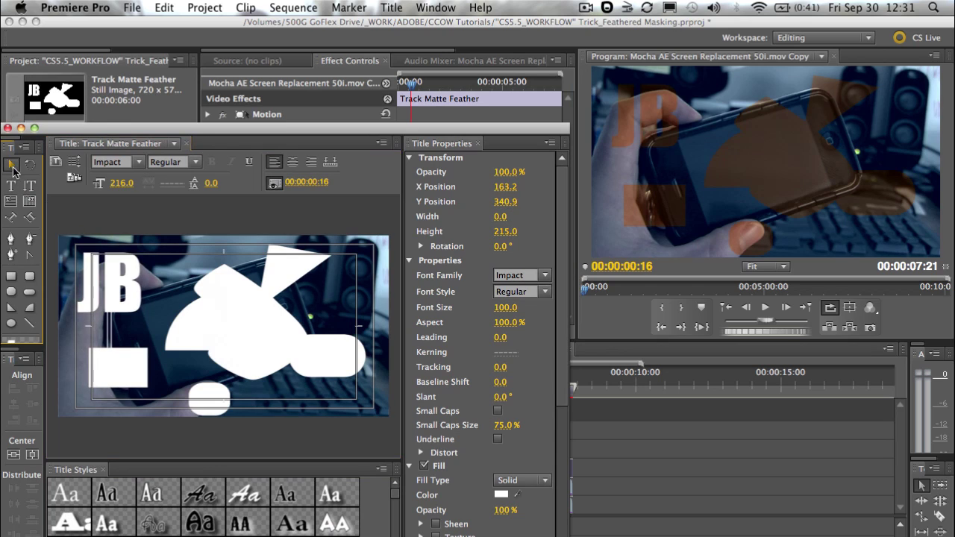
left_click(110, 369)
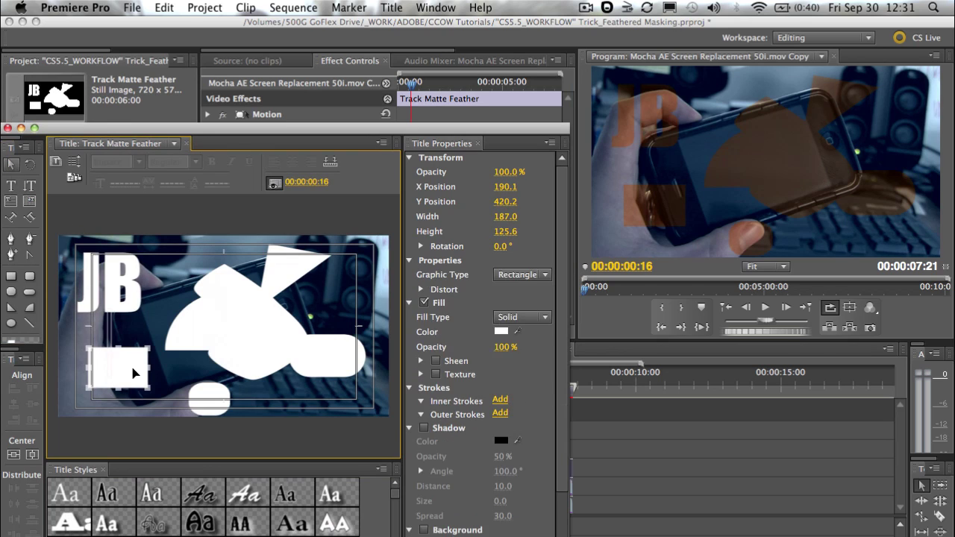
left_click(502, 335)
left_click_drag(337, 283, 314, 176)
left_click(614, 134)
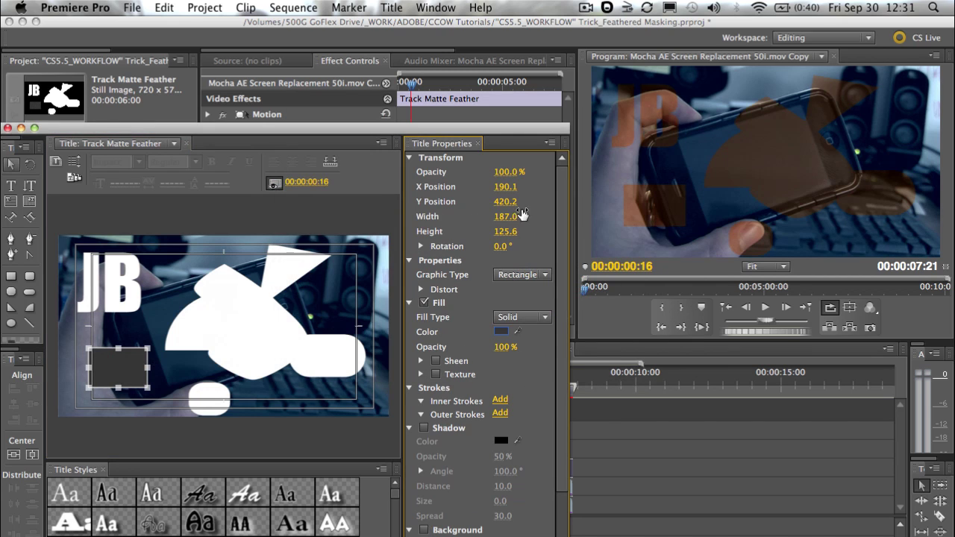
left_click(7, 129)
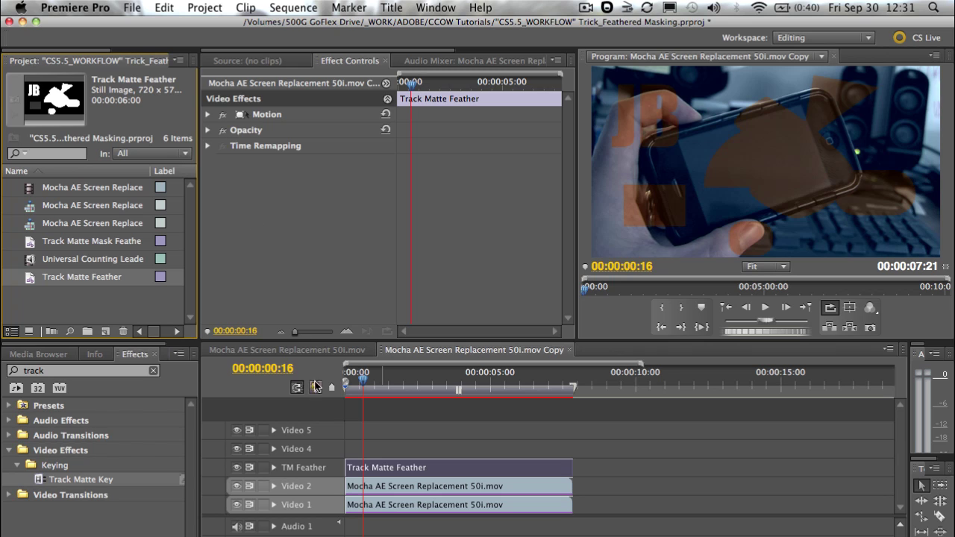
left_click(351, 487)
left_click(349, 194)
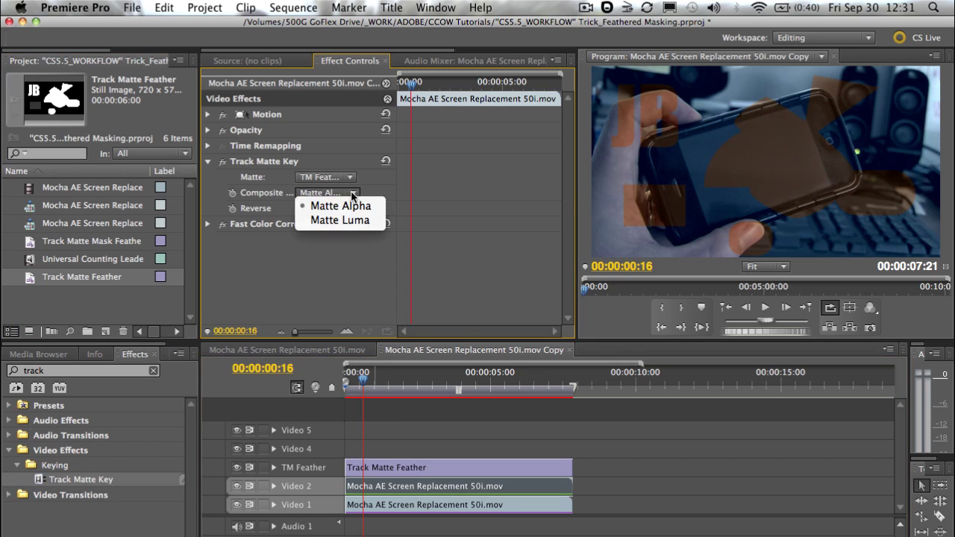
left_click(363, 222)
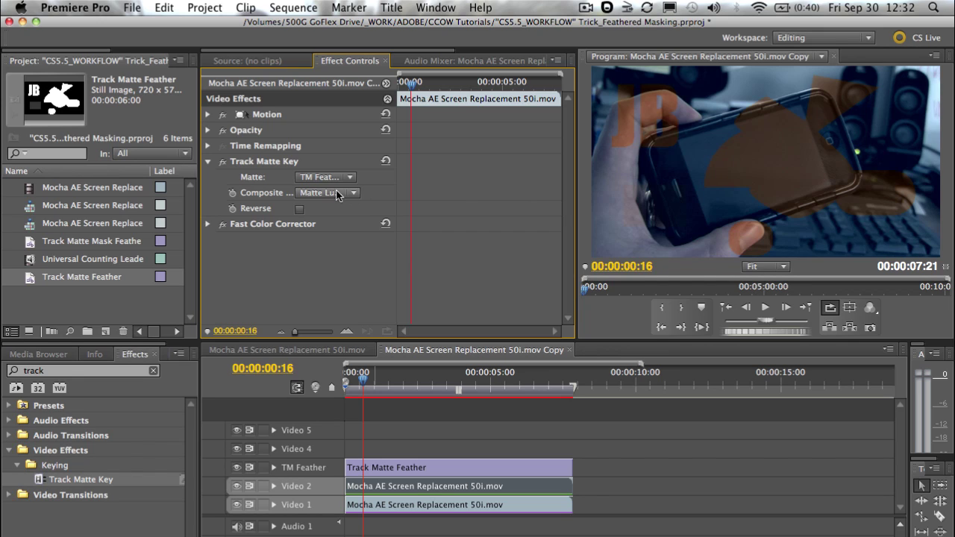
key("grave")
key("grave")
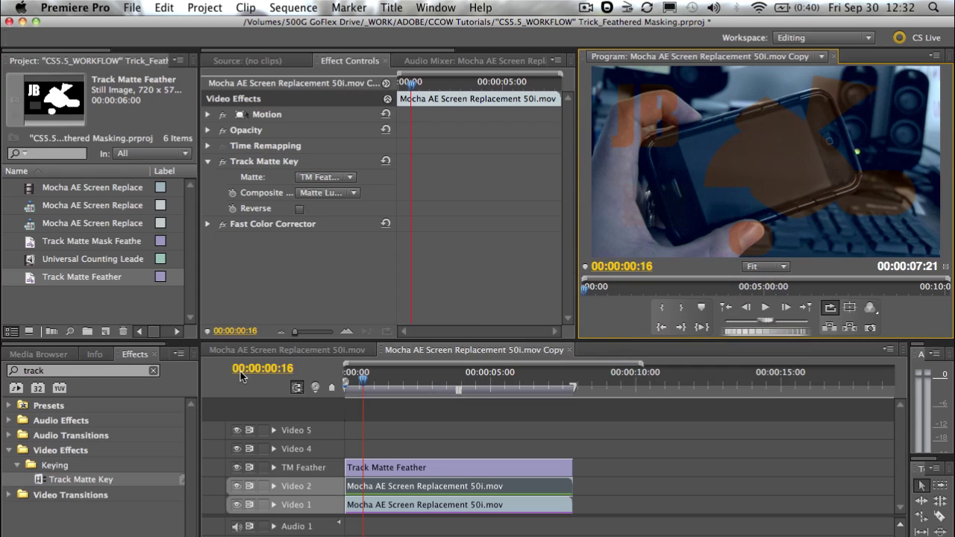
left_click(327, 193)
left_click(333, 208)
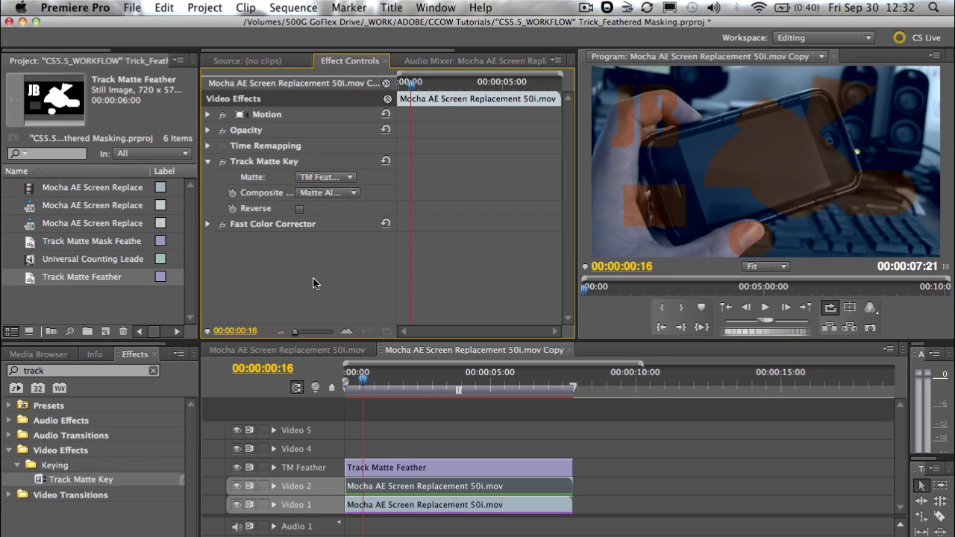
mouse_move(366, 382)
left_mouse_down()
mouse_move(447, 381)
mouse_move(390, 399)
mouse_move(405, 391)
mouse_move(370, 392)
left_mouse_up()
left_click(398, 461)
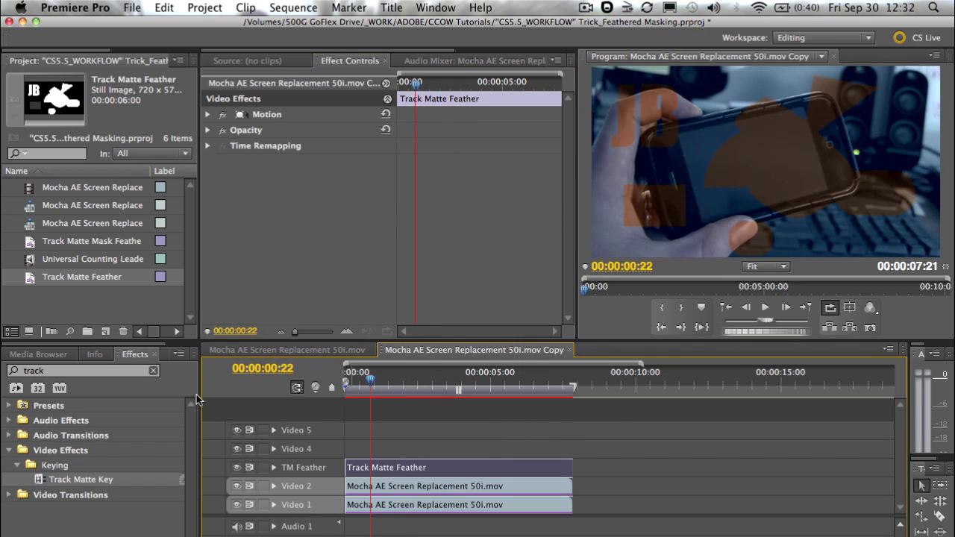
Search 'shado', apply Drop Shadow to the Track Matte Feather clip, and raise opacity to 100%
left_click(153, 370)
left_click(106, 370)
type("sha")
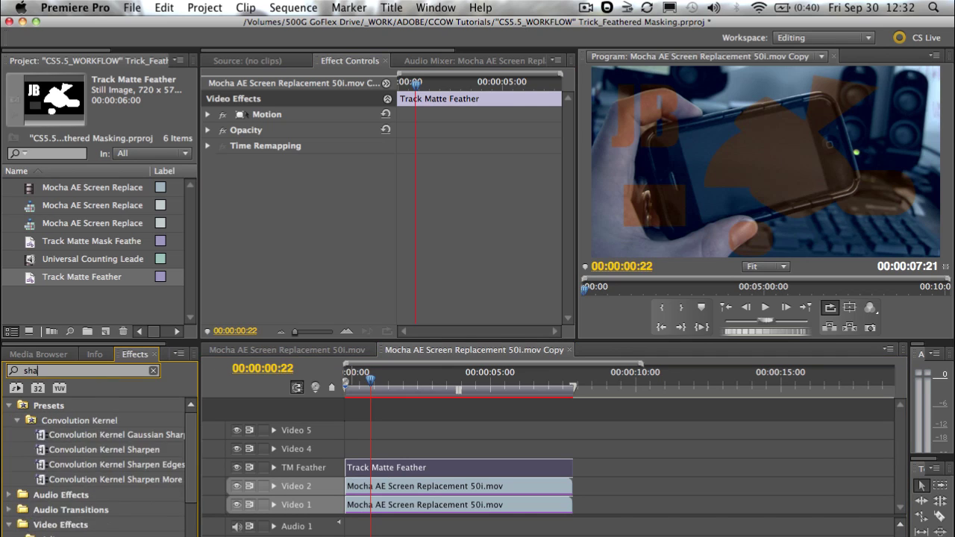
type("do")
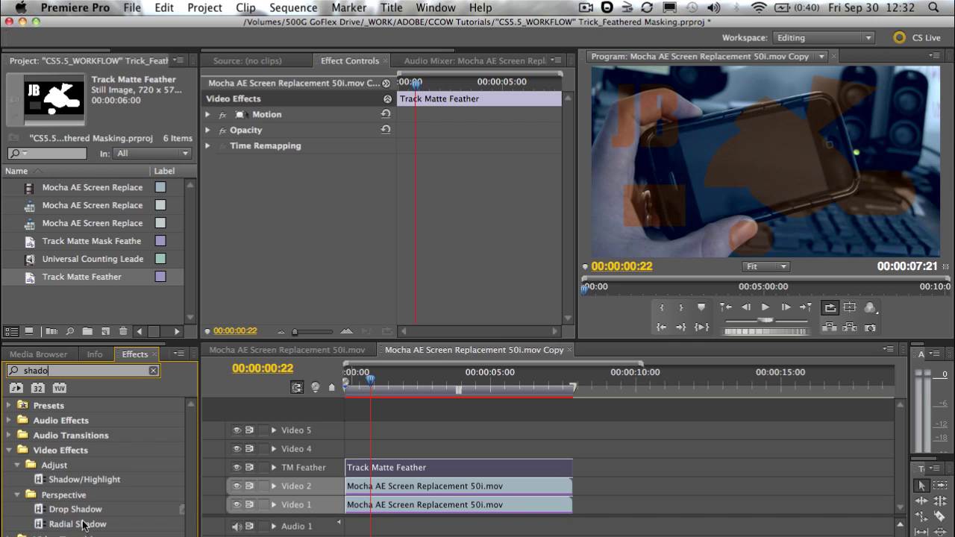
left_click_drag(81, 511, 372, 476)
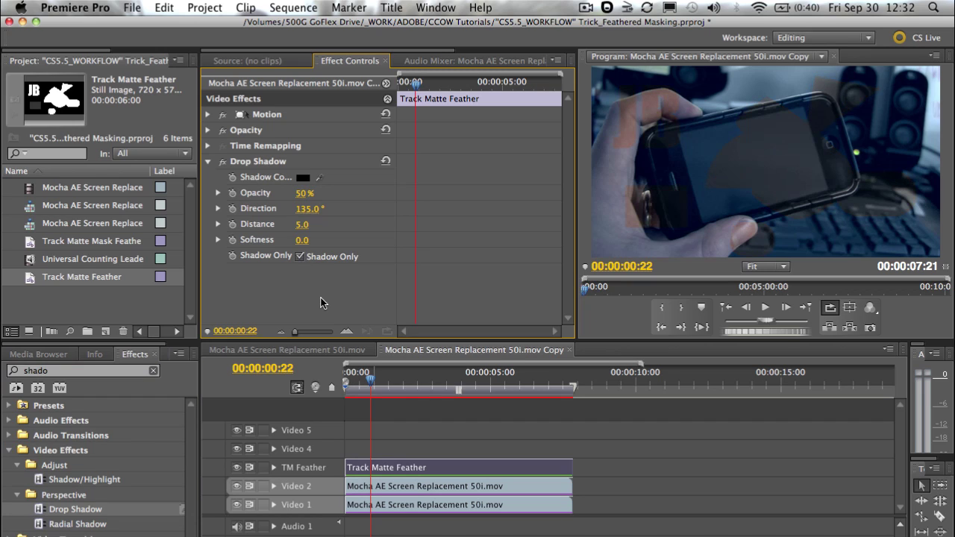
left_click_drag(305, 193, 315, 194)
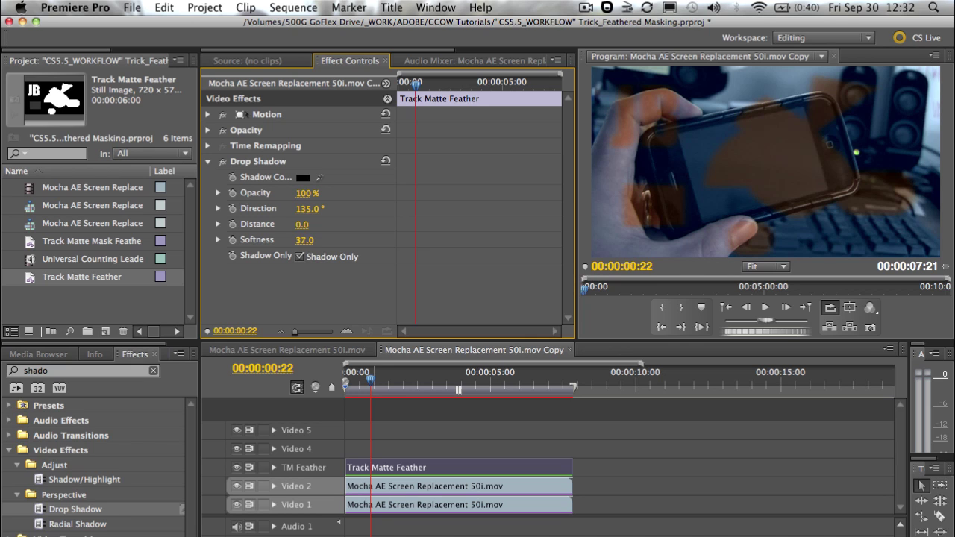
Check the Softness 85 shadow in the enlarged program monitor, save the project, and reselect the title clip
key("grave")
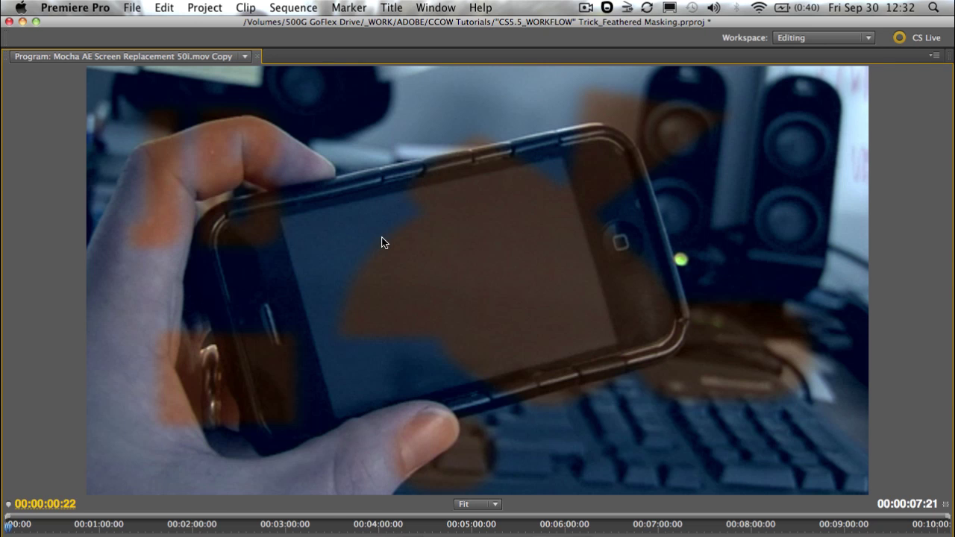
key("grave")
left_click(297, 243)
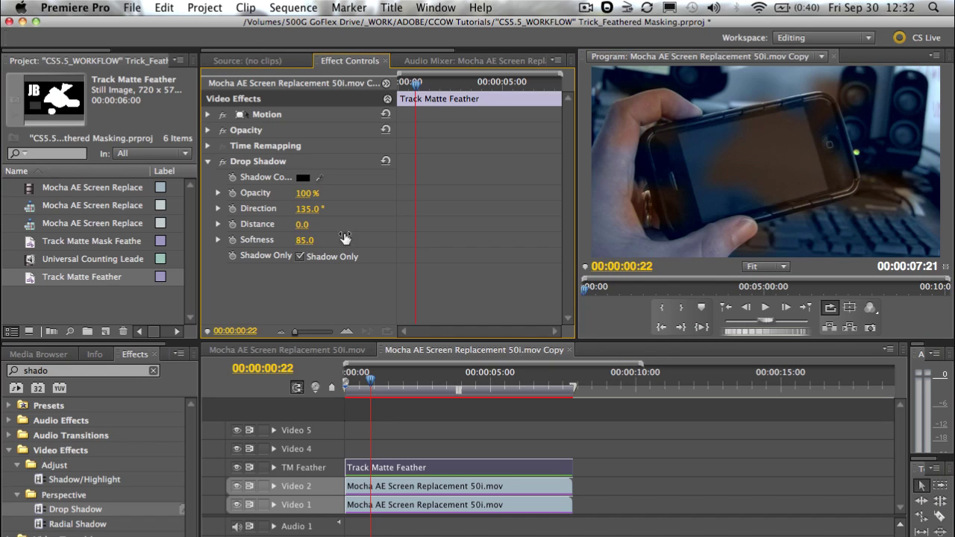
key("grave")
key("super+s")
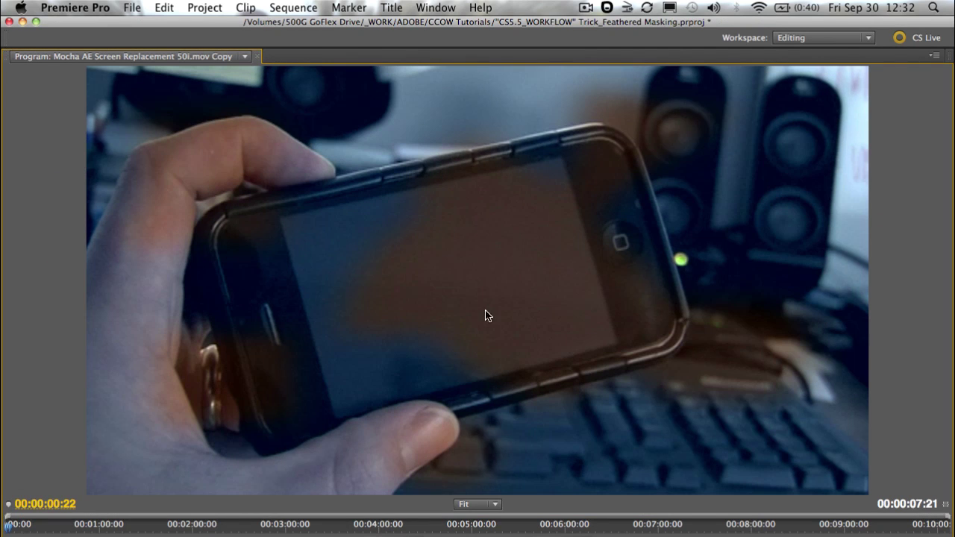
key("grave")
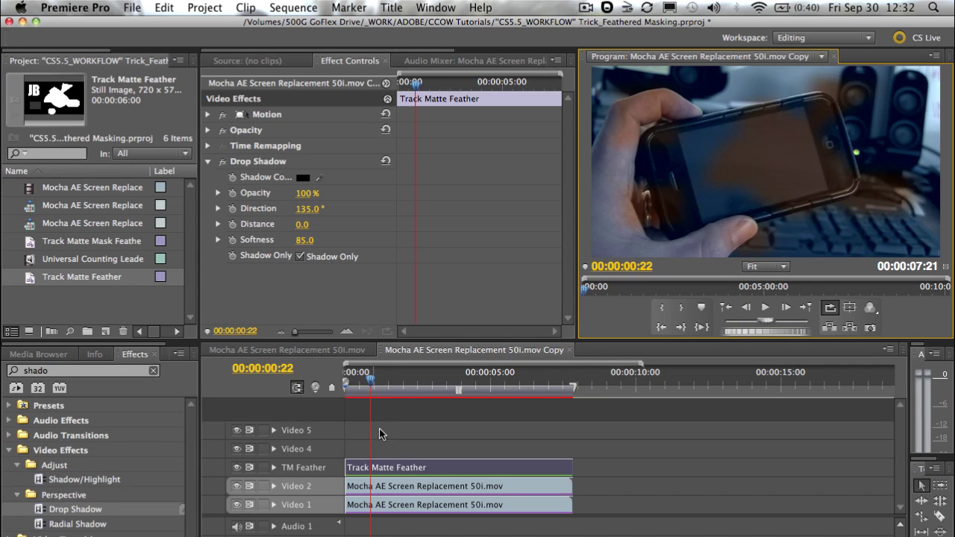
left_click(412, 470)
Open the Track Matte Feather title in the Titler and delete the large white blob and white triangle
double_click(412, 470)
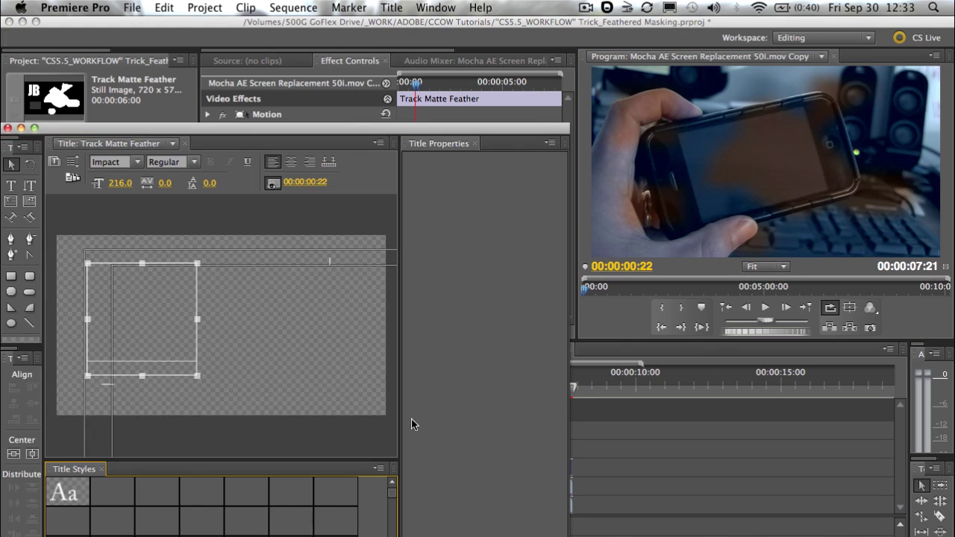
left_click_drag(280, 134, 286, 123)
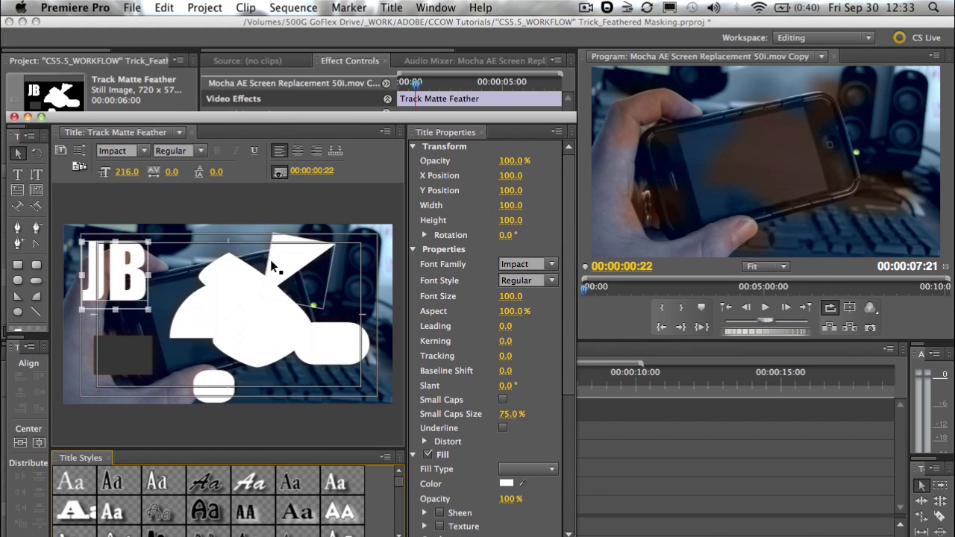
left_click(239, 276)
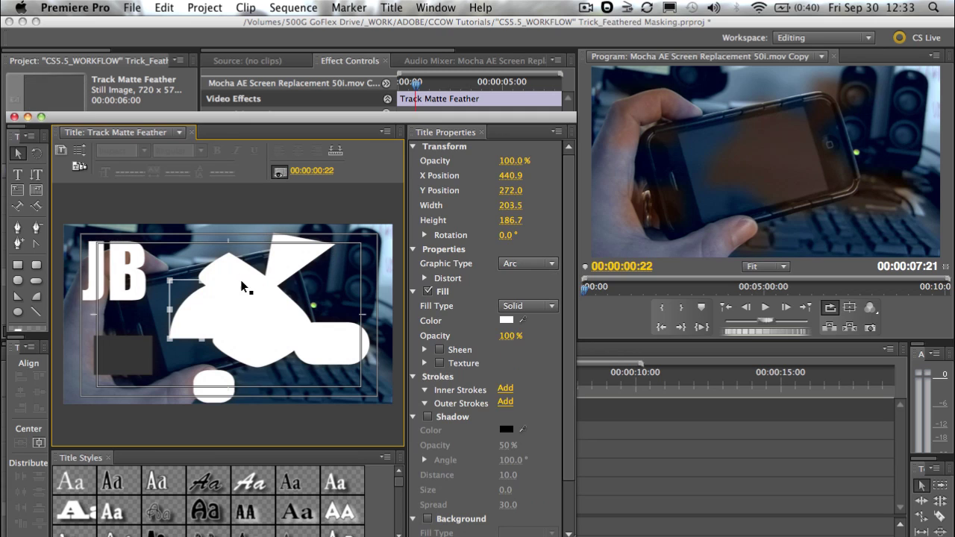
left_click(336, 257)
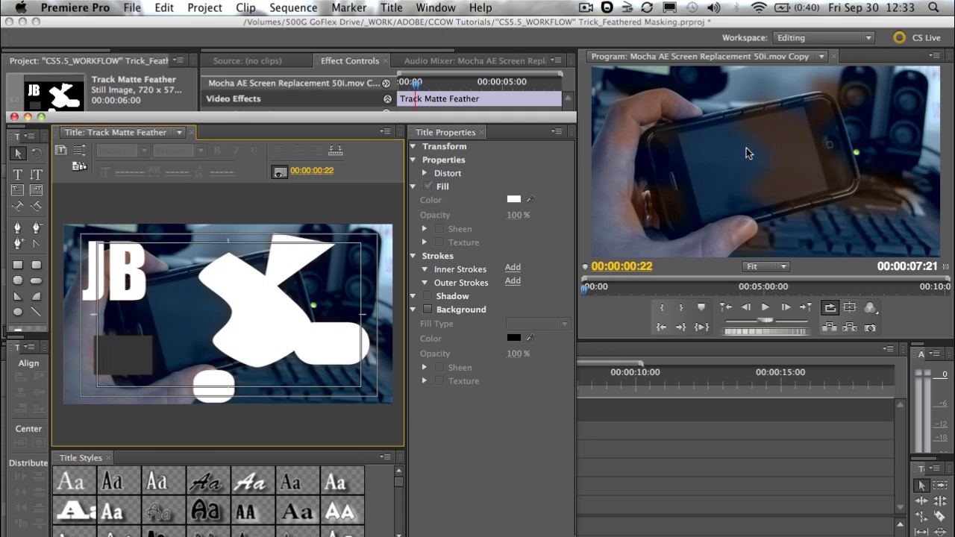
left_click(275, 324)
key("Delete")
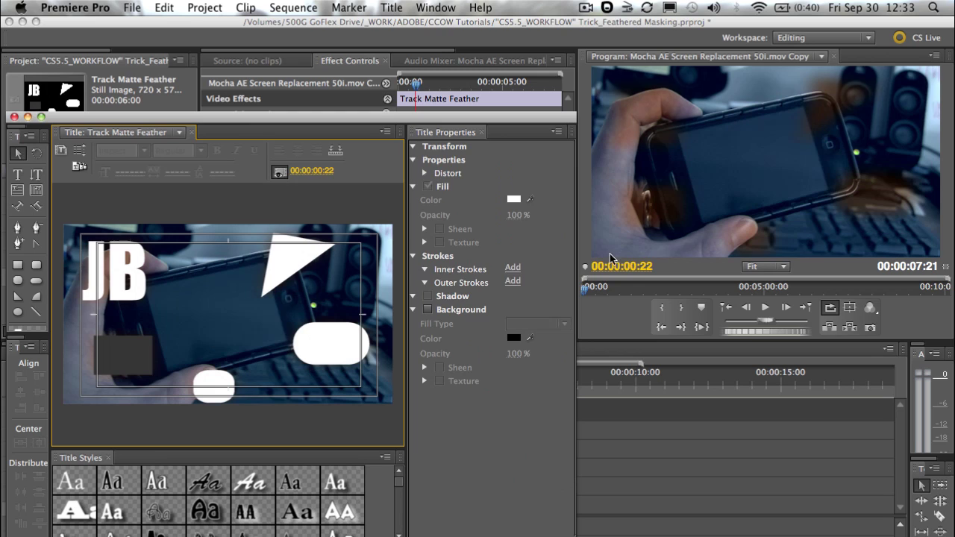
left_click(303, 263)
left_click(302, 263)
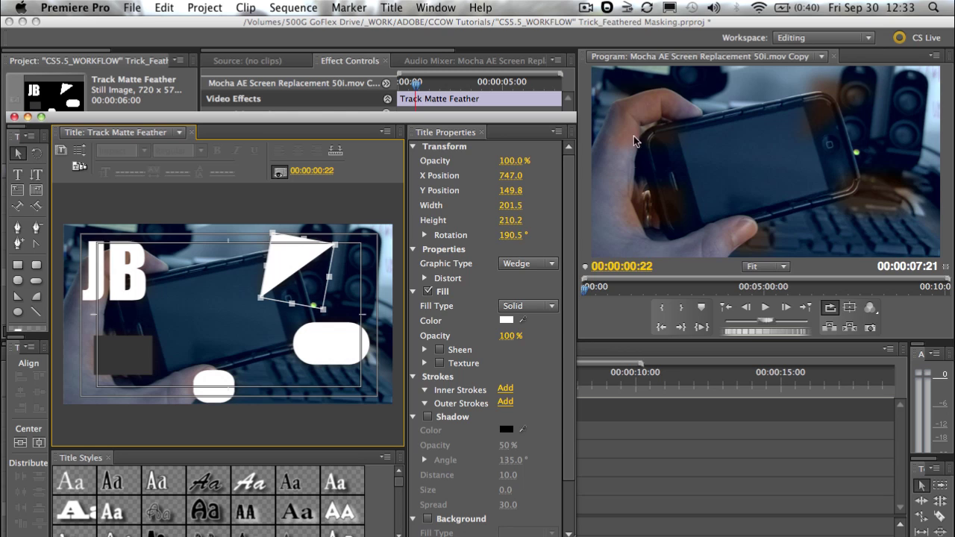
key("Delete")
Delete the JB text, dark grey rectangle, small white oval and large rounded rectangle
left_click(330, 351)
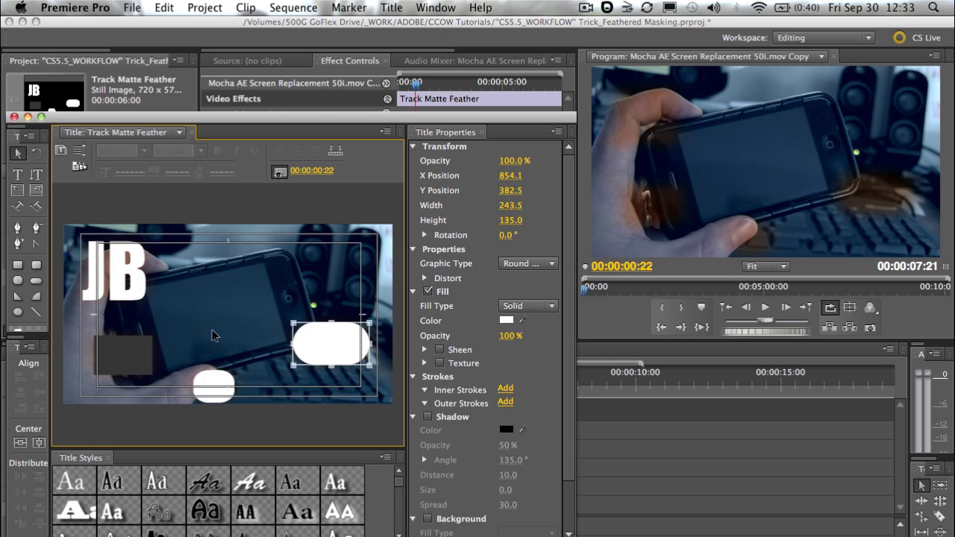
left_click(116, 272)
key("Delete")
left_click(141, 366)
key("Delete")
left_click(214, 385)
key("Delete")
left_click(344, 356)
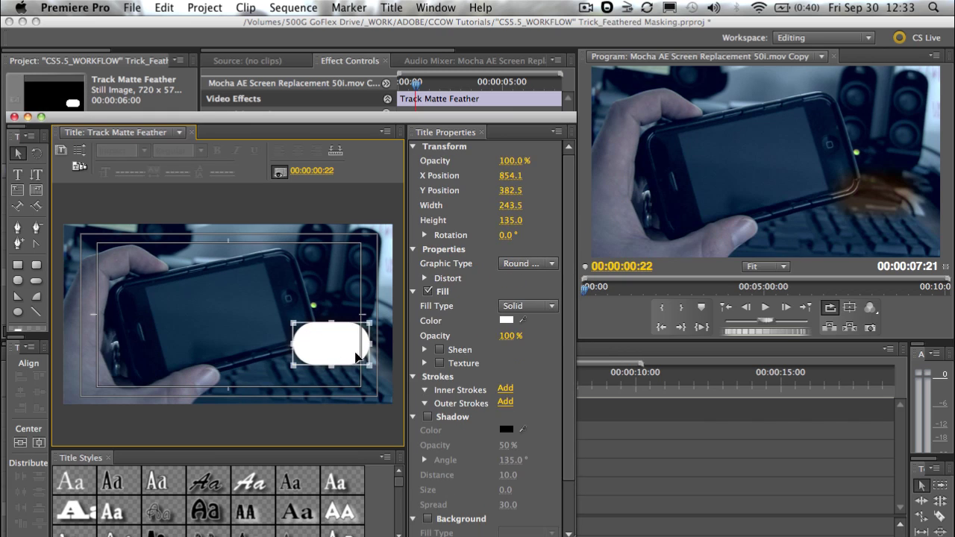
key("Delete")
Draw a white rectangle covering the left side of the frame
left_click(19, 297)
left_click(17, 265)
left_click_drag(62, 214, 228, 428)
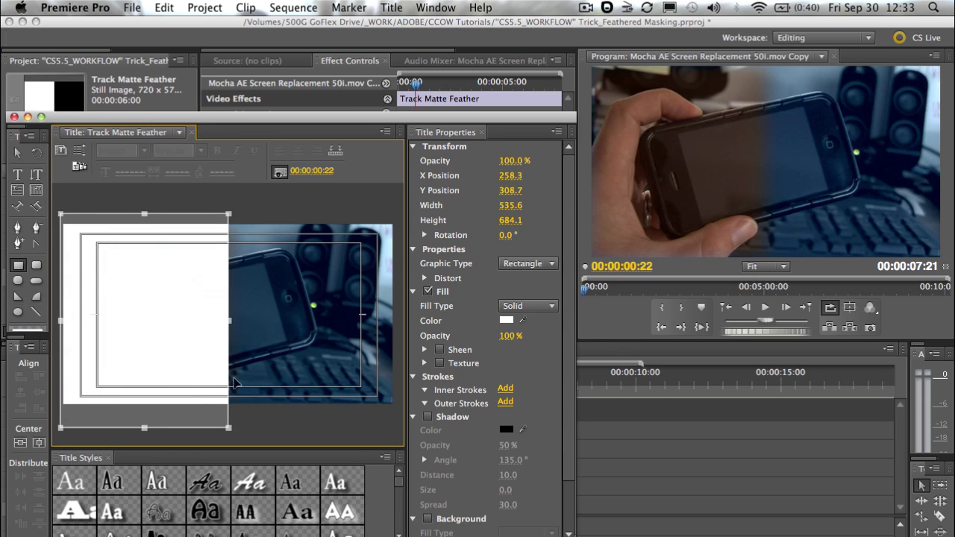
Close the Titler and select the Track Matte Feather clip to show its Drop Shadow effect
left_click(13, 117)
left_click(442, 433)
left_click(416, 475)
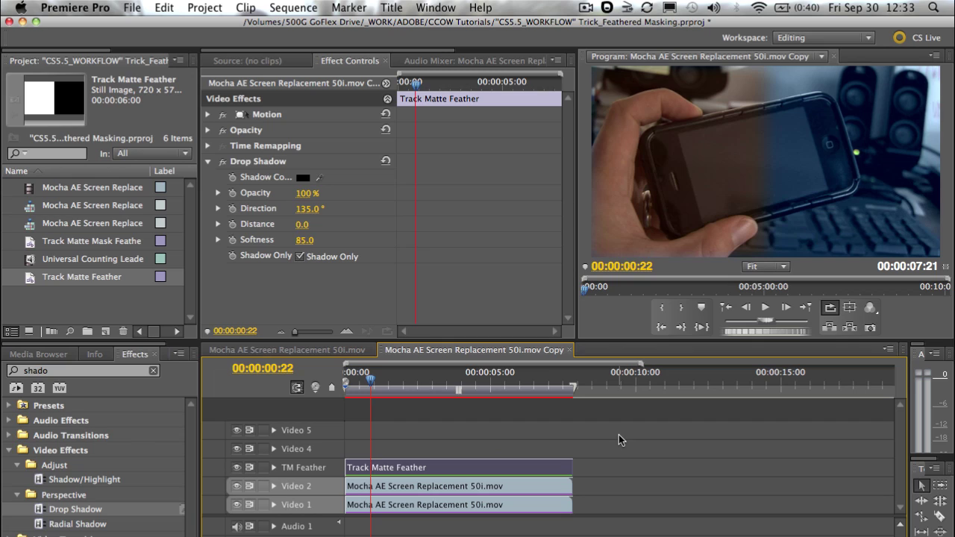